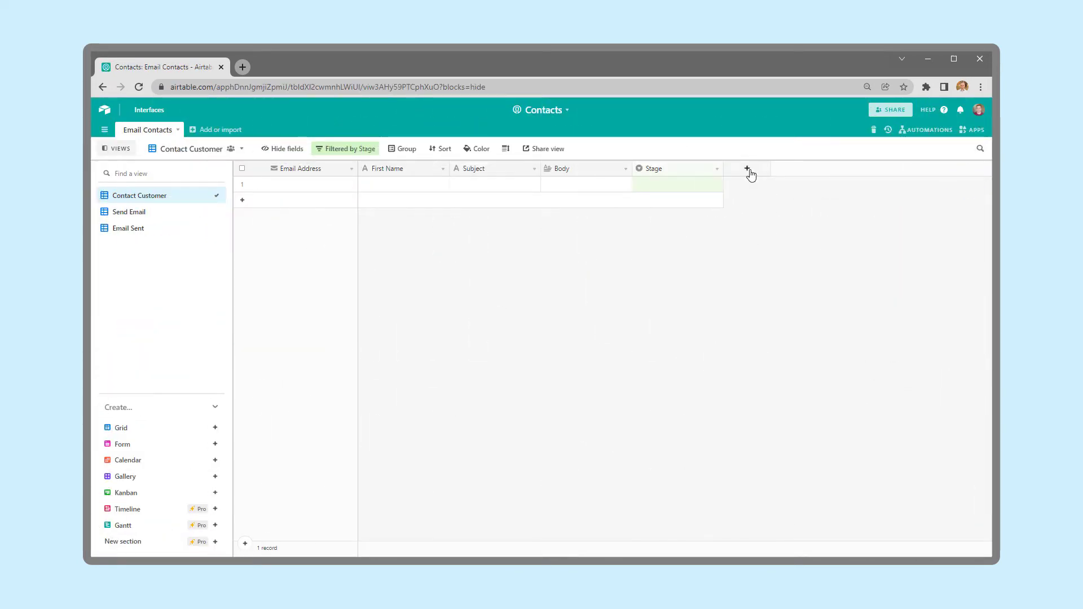
# Add a Last modified time column named Last Modified to the Email Contacts table.
pyautogui.click(748, 170)
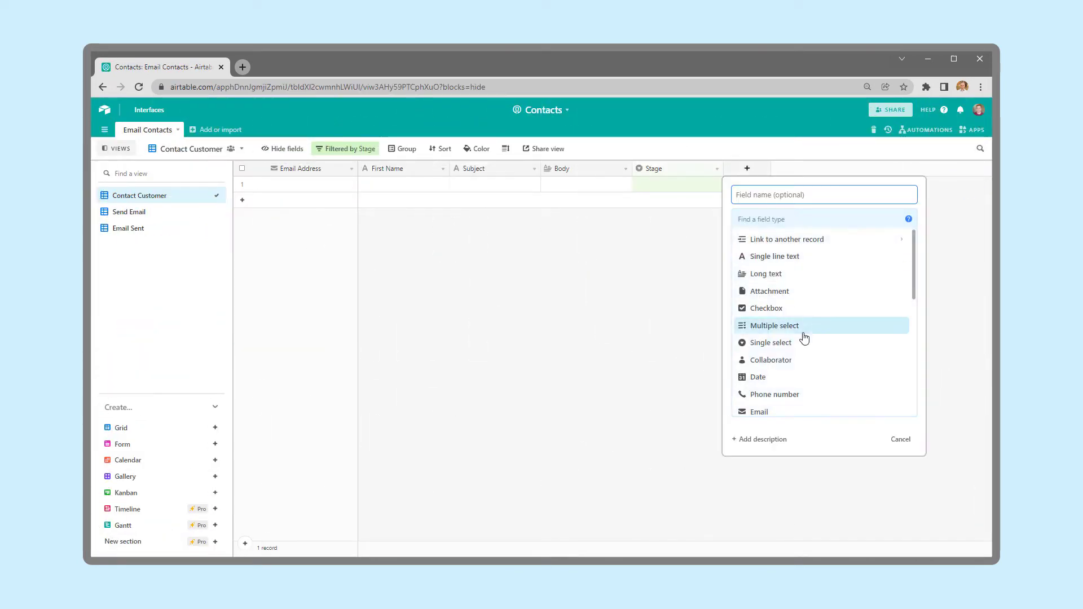
pyautogui.scroll(-5, 804, 338)
pyautogui.click(795, 388)
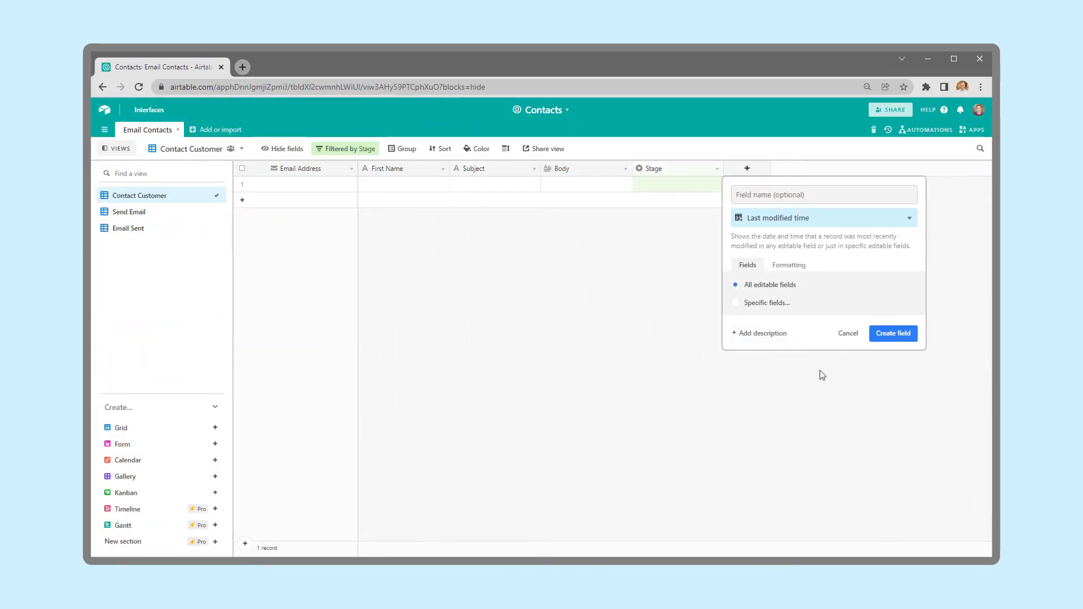
pyautogui.click(898, 336)
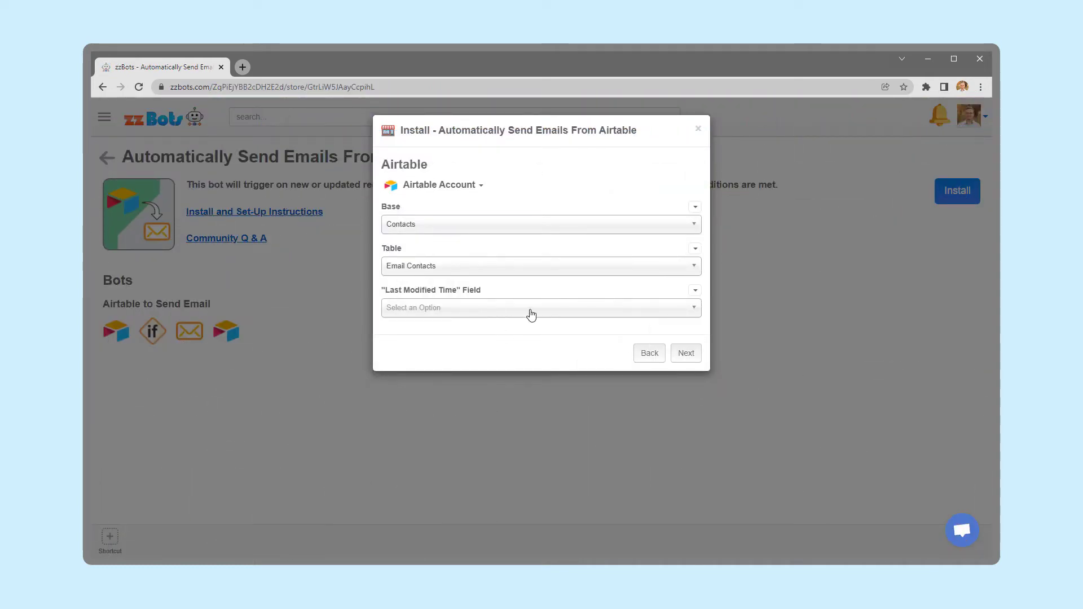
# Choose Last Modified as the change-time field and install the Airtable to Send Email bot.
pyautogui.click(527, 309)
pyautogui.click(523, 325)
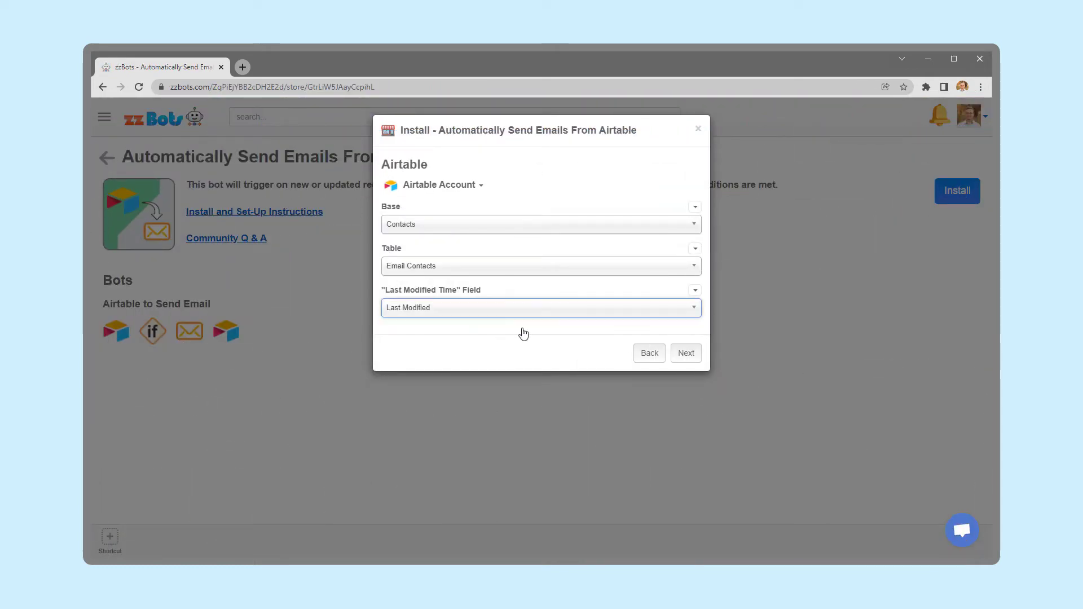
pyautogui.click(685, 354)
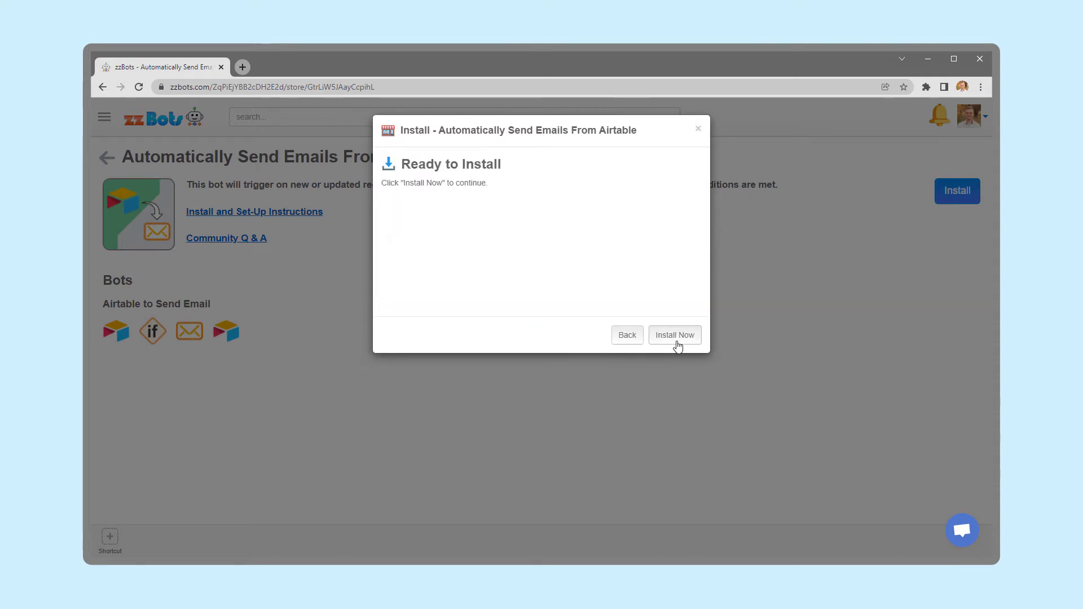
pyautogui.click(676, 338)
pyautogui.click(682, 341)
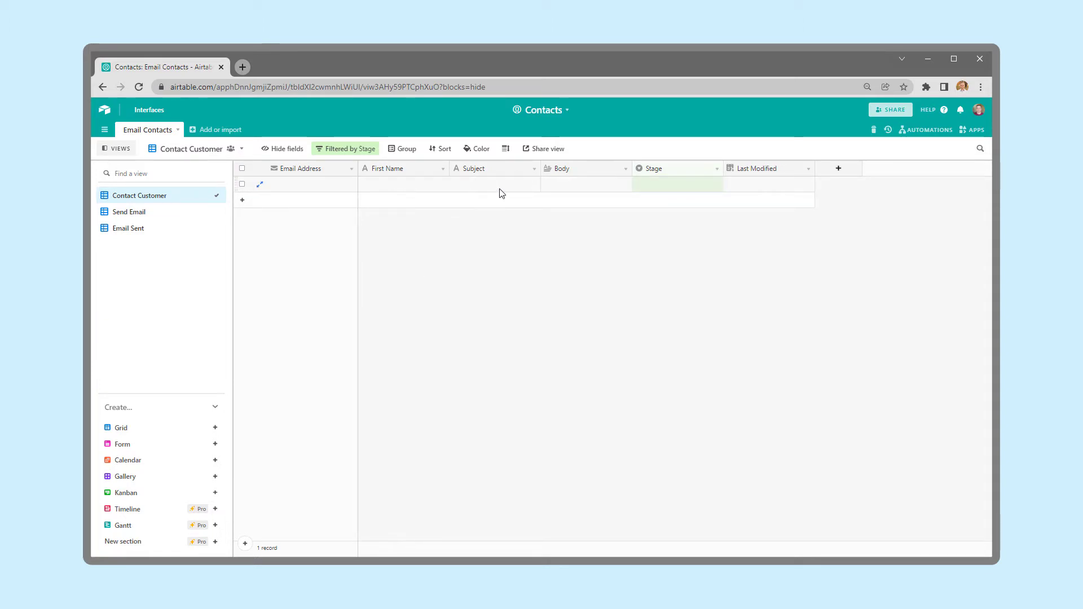
# Show the first record's Stage options: Send Email, Draft and Done.
pyautogui.click(698, 192)
pyautogui.click(697, 191)
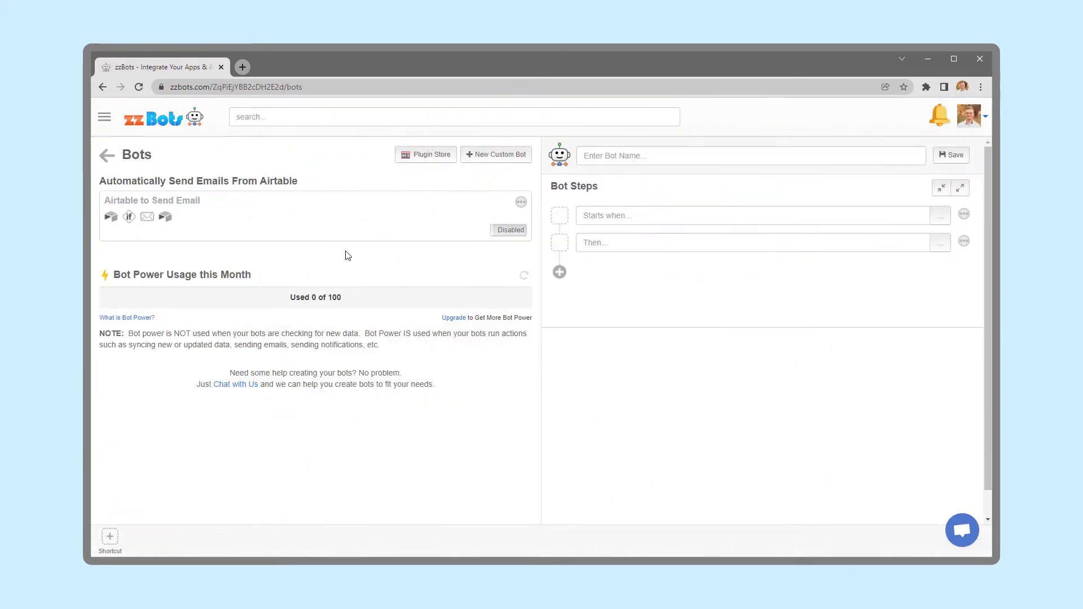
# Open the Airtable to Send Email bot and expand its If / Condition step.
pyautogui.click(372, 226)
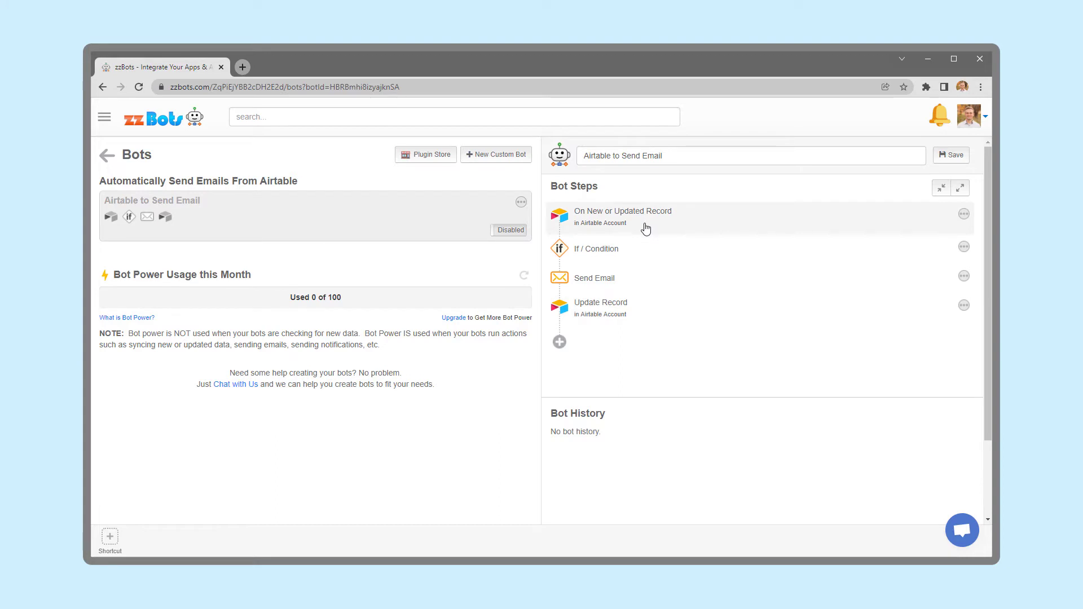
pyautogui.click(633, 249)
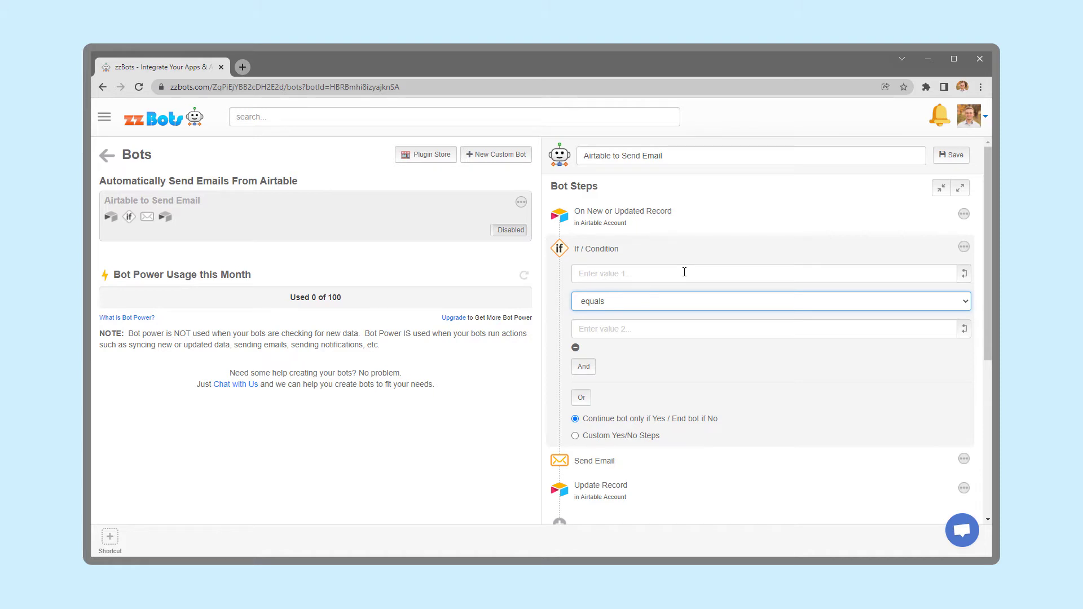
# Set the condition's first value to the Stage field and the second to 'Send Email'.
pyautogui.click(964, 248)
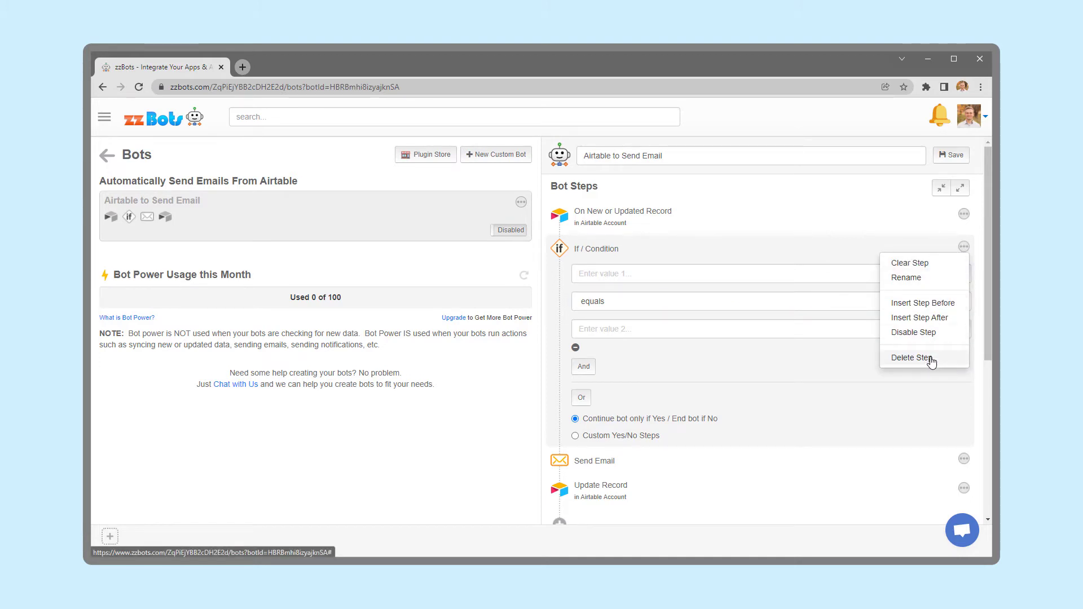
pyautogui.click(753, 272)
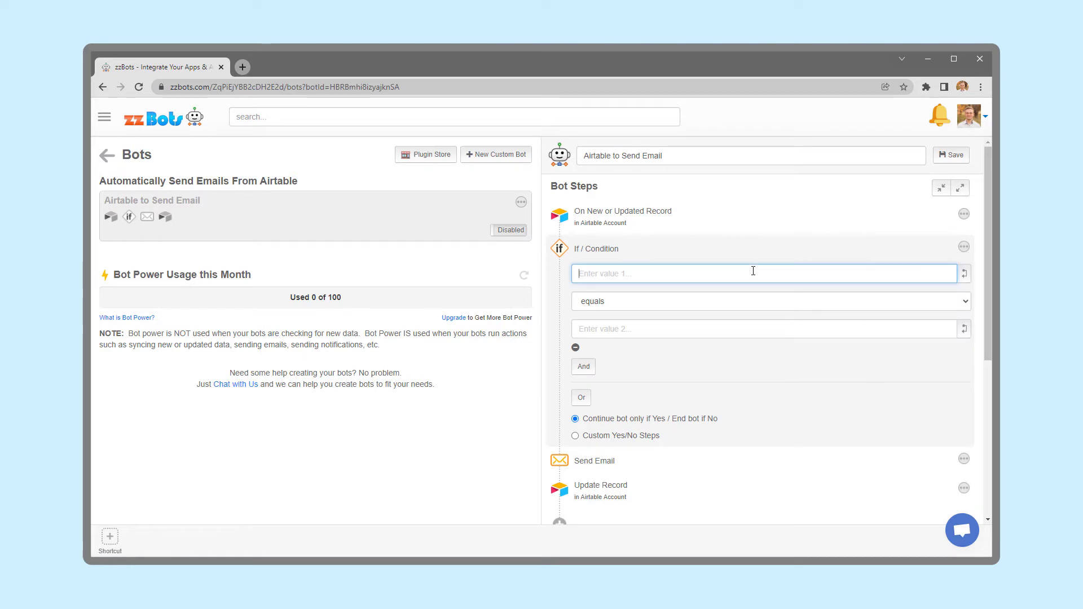
pyautogui.click(964, 274)
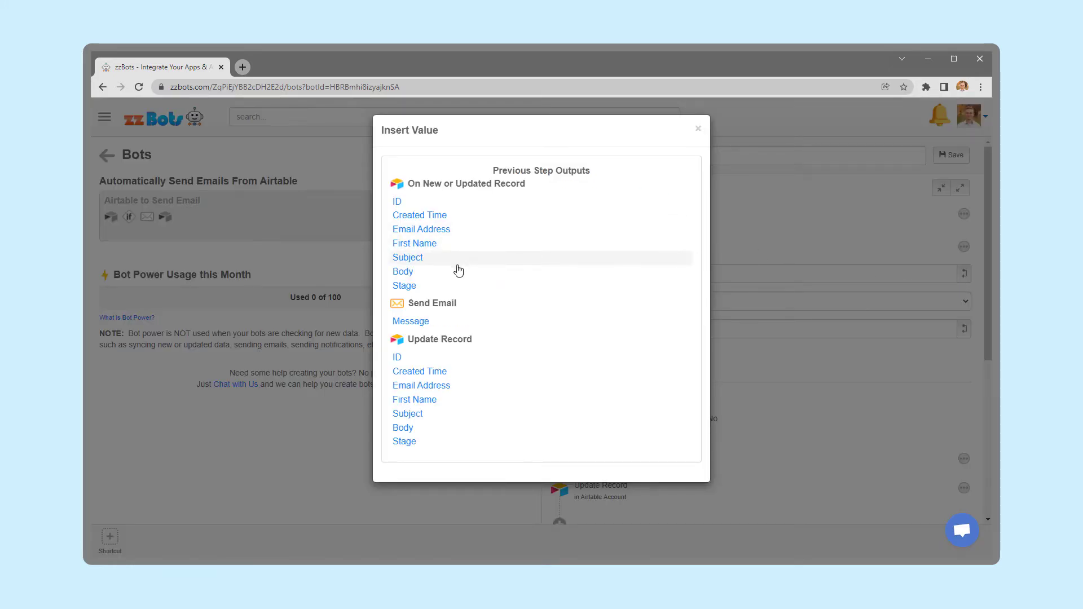
pyautogui.click(418, 285)
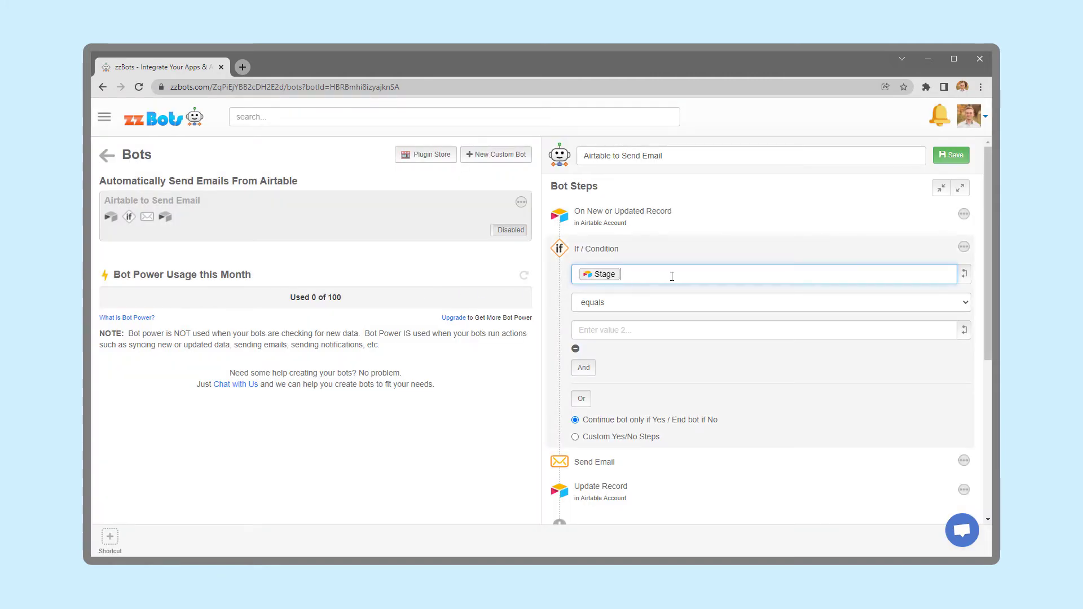
pyautogui.click(664, 331)
pyautogui.write('Send Email')
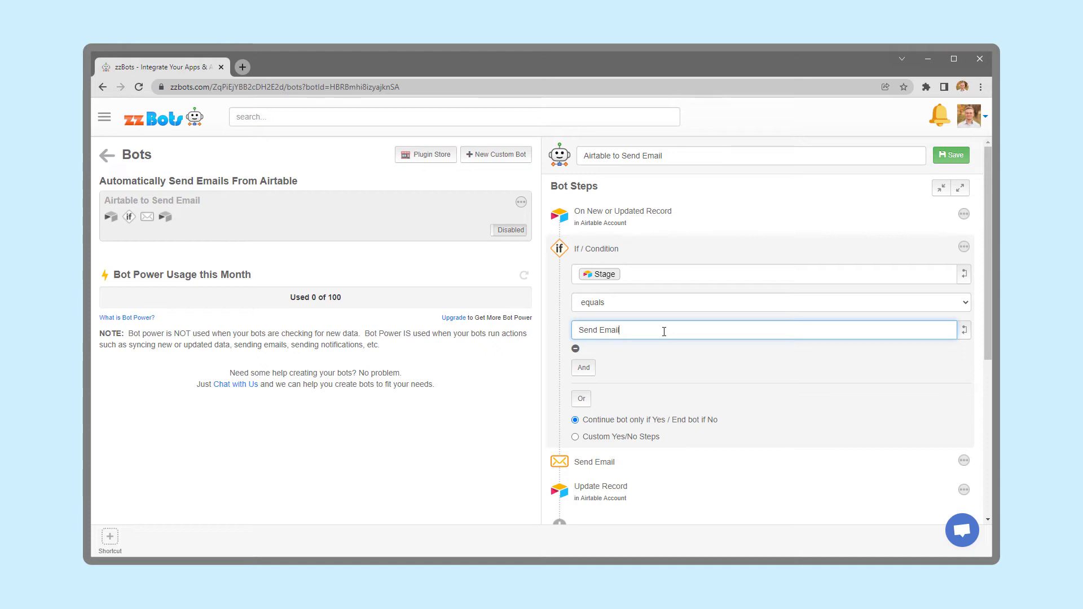
pyautogui.scroll(-3, 662, 334)
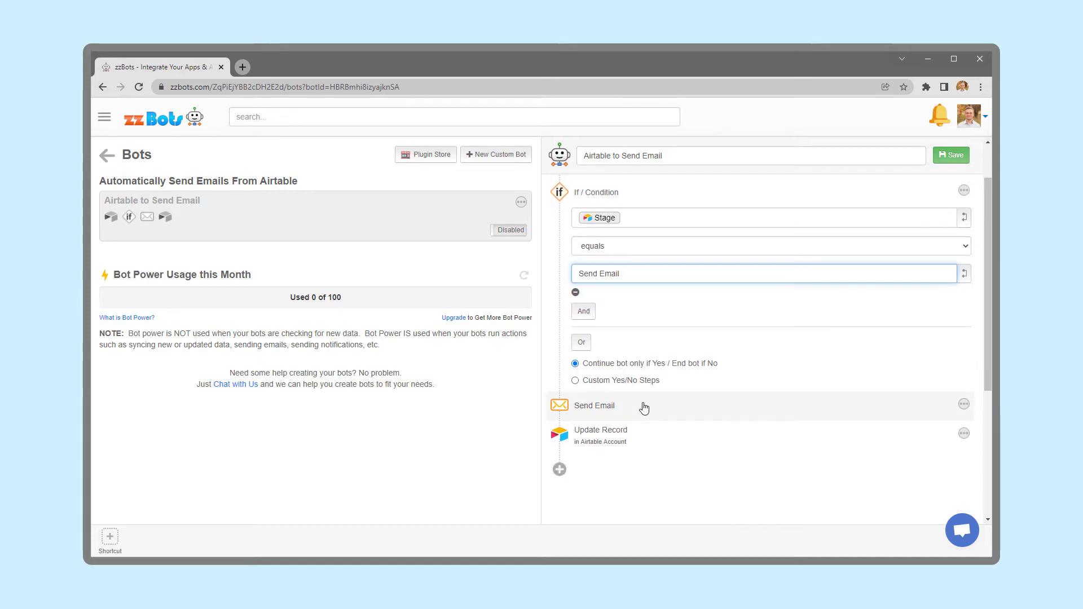
# Set the Send Email step's To field to the record's Email Address field.
pyautogui.click(648, 406)
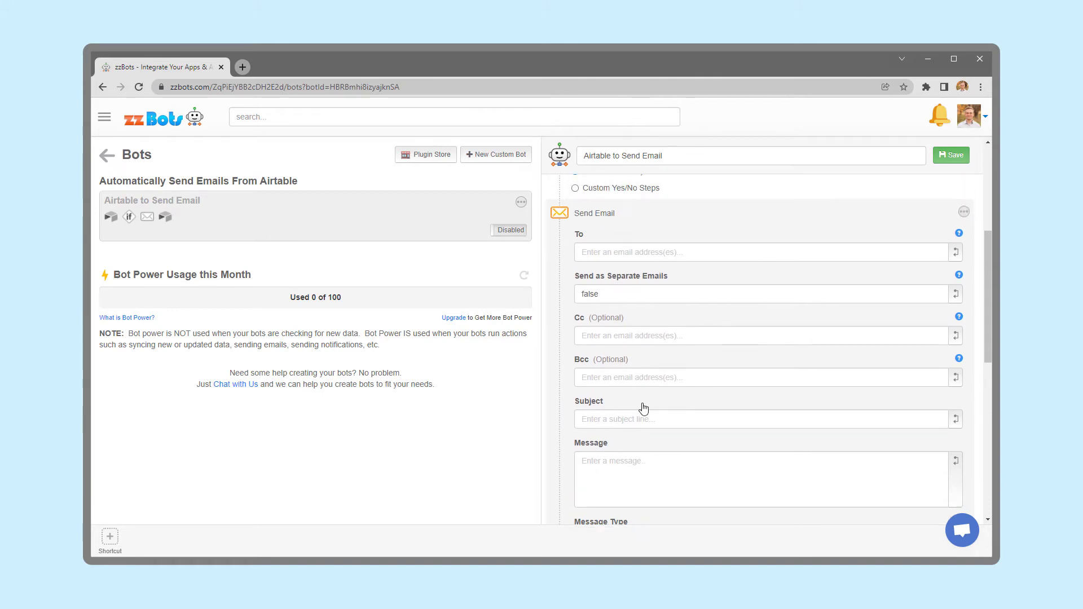
pyautogui.click(759, 254)
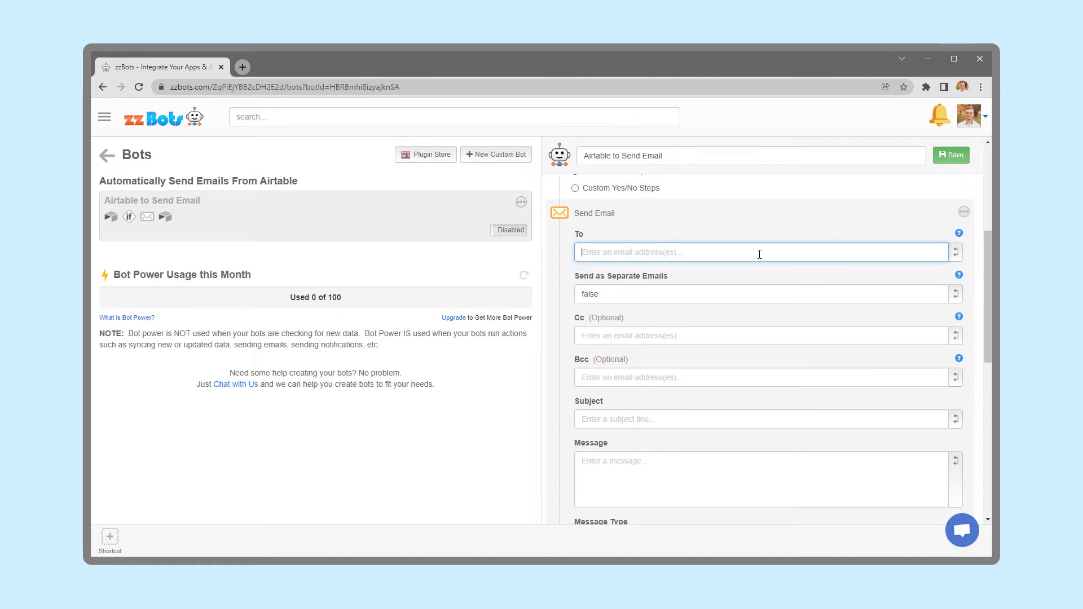
pyautogui.write('email@test.com')
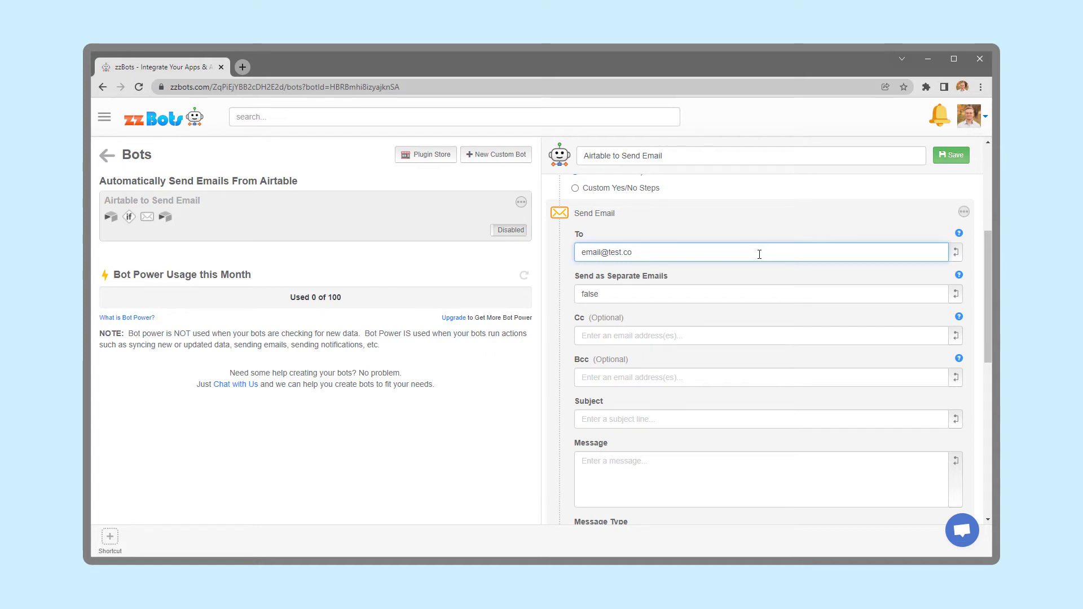
pyautogui.press('BackSpace')
pyautogui.press('BackSpace')
pyautogui.press('BackSpace')
pyautogui.press('BackSpace')
pyautogui.press('BackSpace')
pyautogui.press('BackSpace')
pyautogui.press('BackSpace')
pyautogui.press('BackSpace')
pyautogui.press('BackSpace')
pyautogui.press('BackSpace')
pyautogui.press('BackSpace')
pyautogui.press('BackSpace')
pyautogui.press('BackSpace')
pyautogui.click(954, 251)
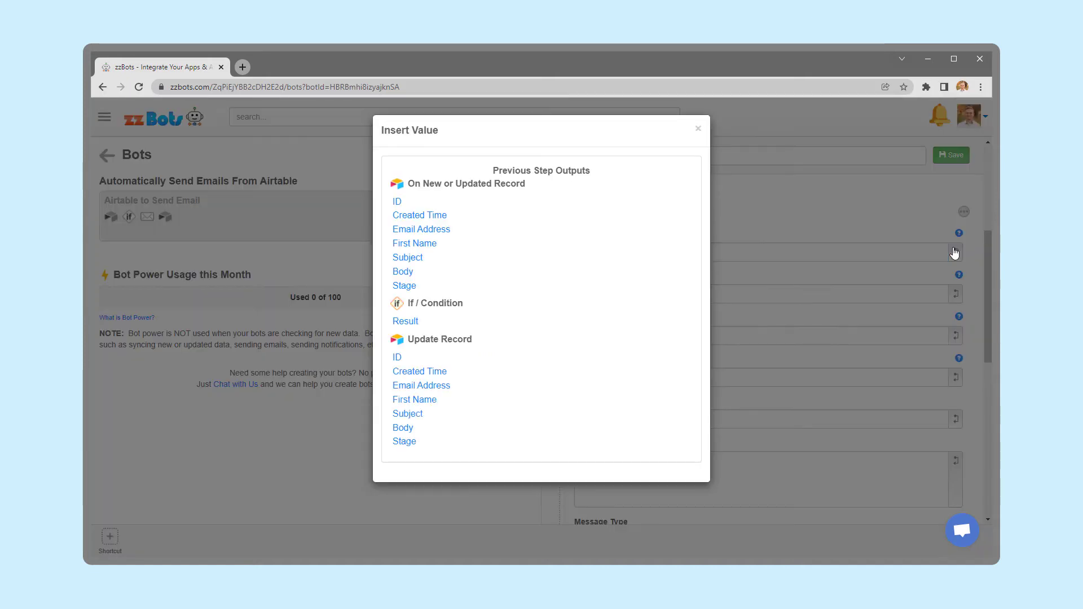
pyautogui.click(418, 230)
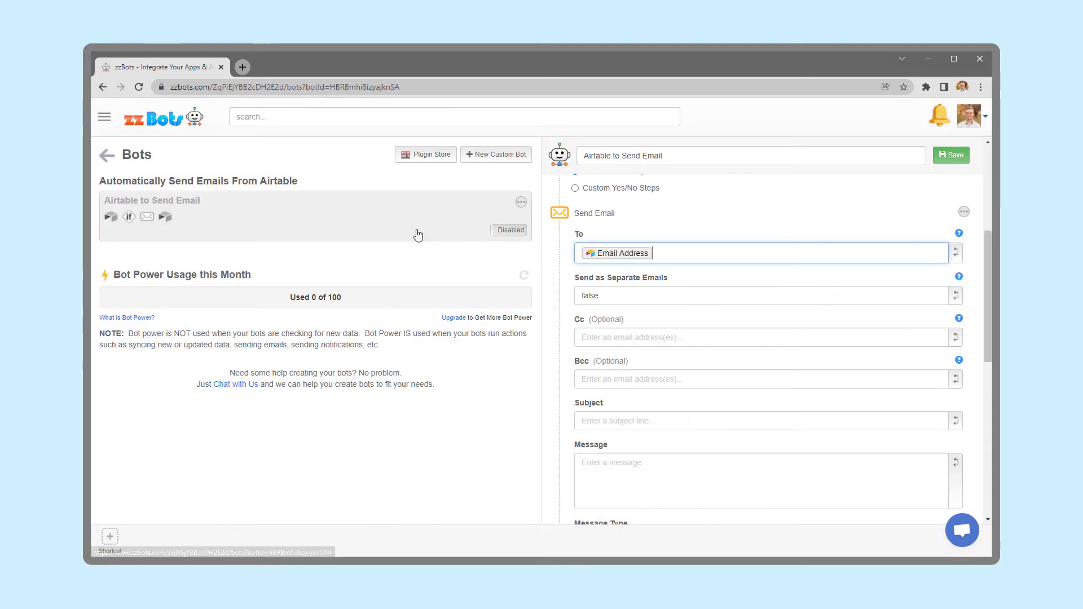
pyautogui.scroll(-1, 719, 251)
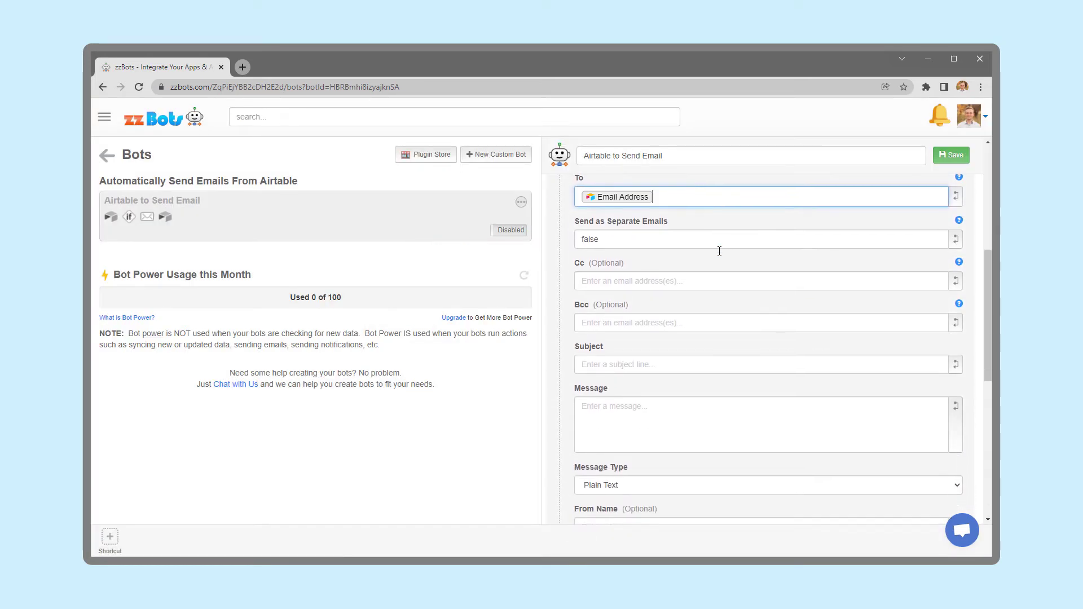
# Use the record's Subject field as the email subject.
pyautogui.click(686, 364)
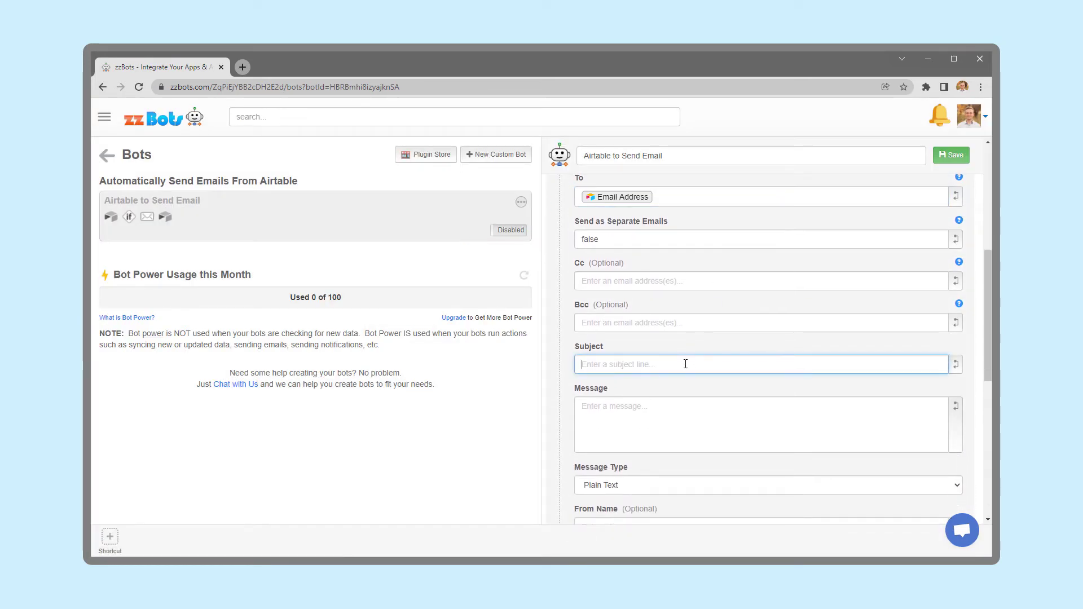
pyautogui.write('Subjec')
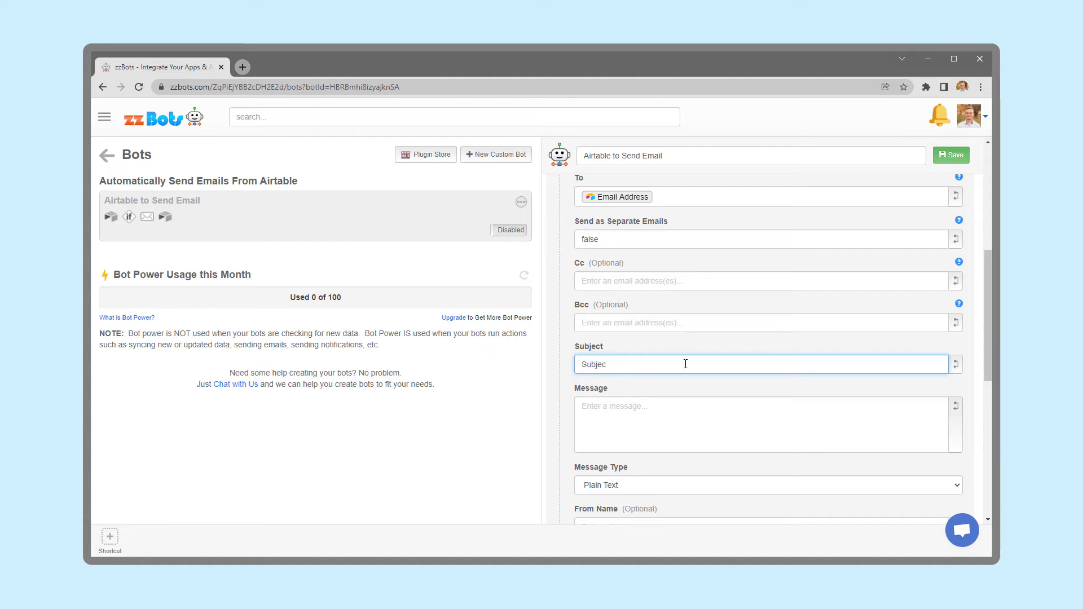
pyautogui.press('BackSpace')
pyautogui.press('BackSpace')
pyautogui.press('BackSpace')
pyautogui.press('BackSpace')
pyautogui.press('BackSpace')
pyautogui.press('BackSpace')
pyautogui.click(955, 365)
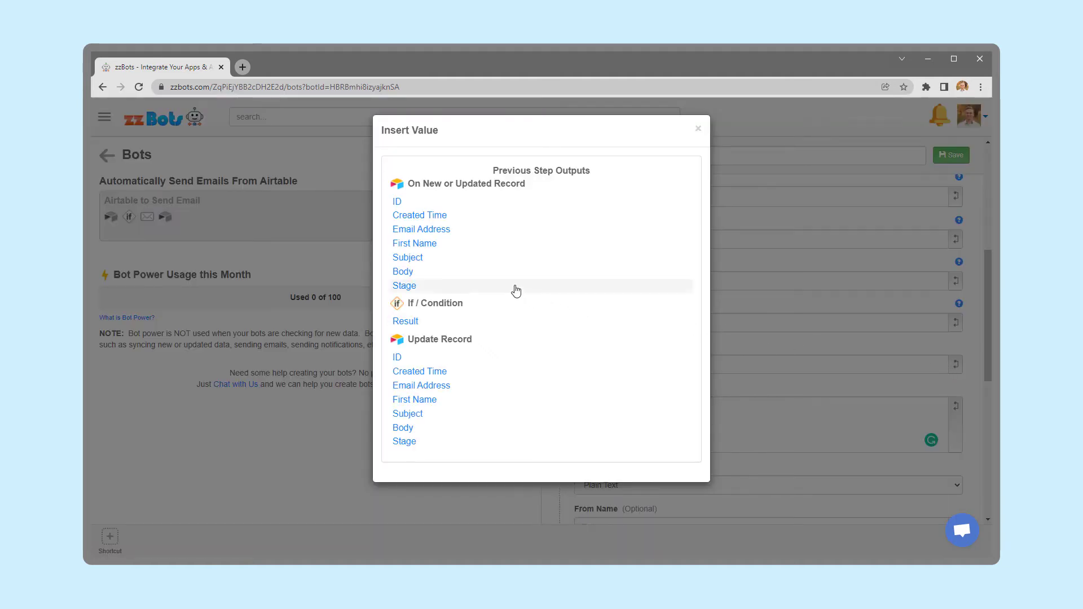
pyautogui.click(423, 260)
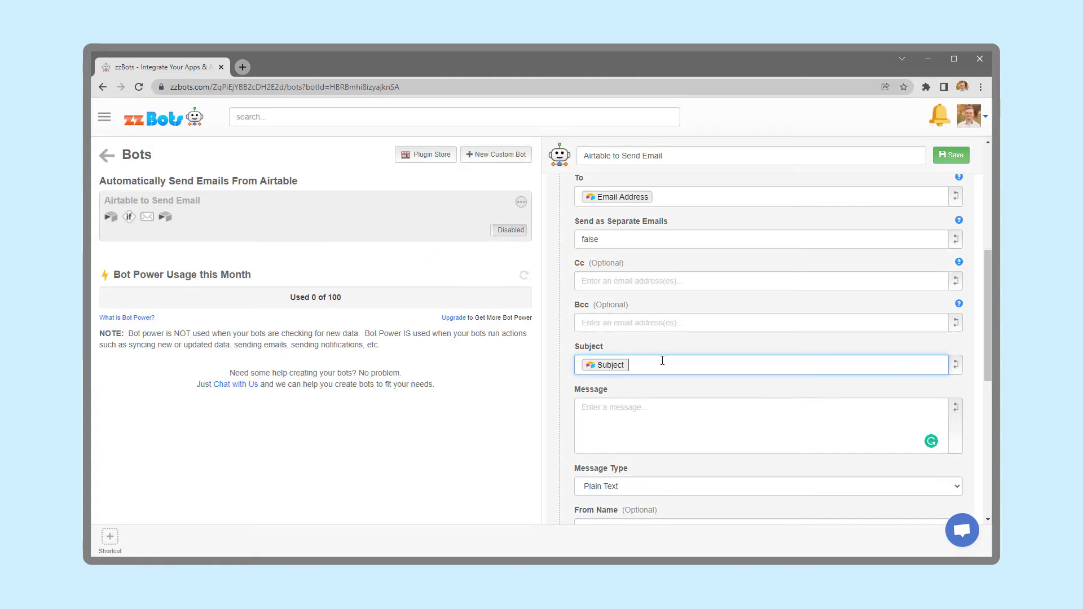
pyautogui.click(689, 418)
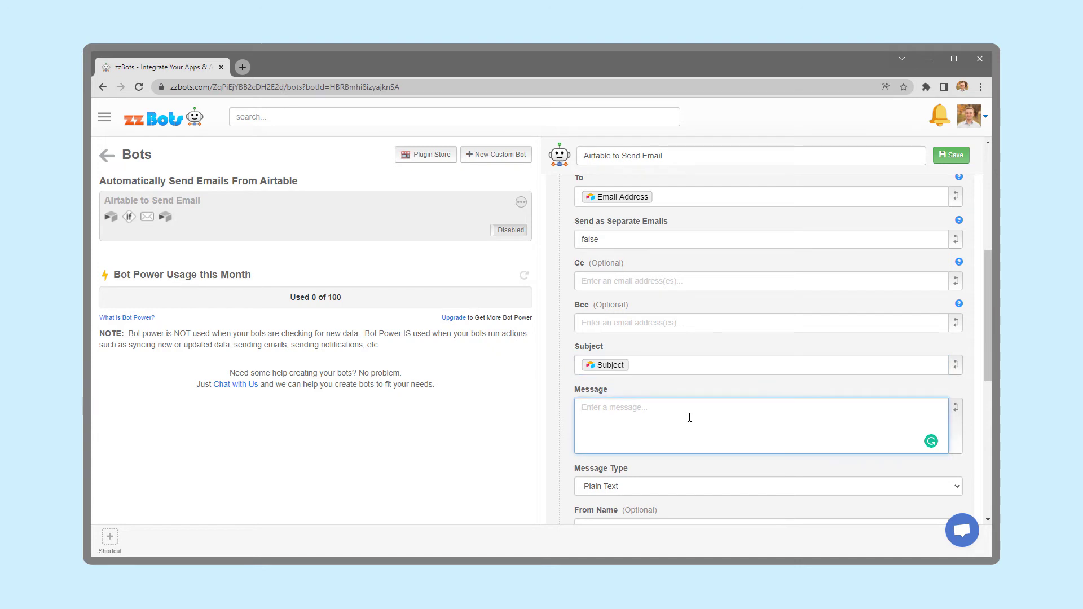
pyautogui.write('Hi')
pyautogui.click(955, 422)
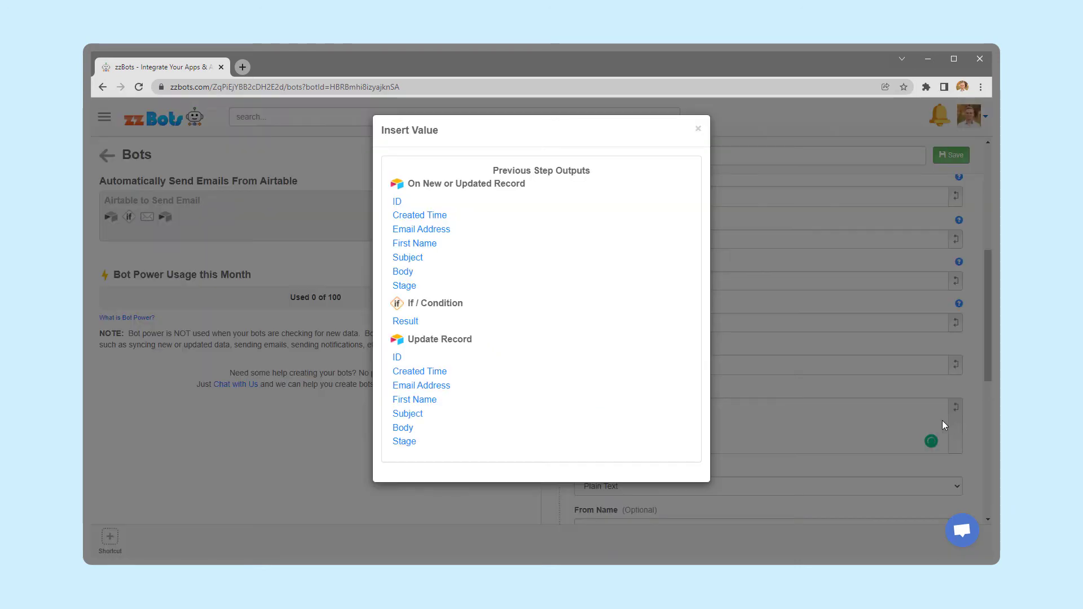
pyautogui.click(406, 243)
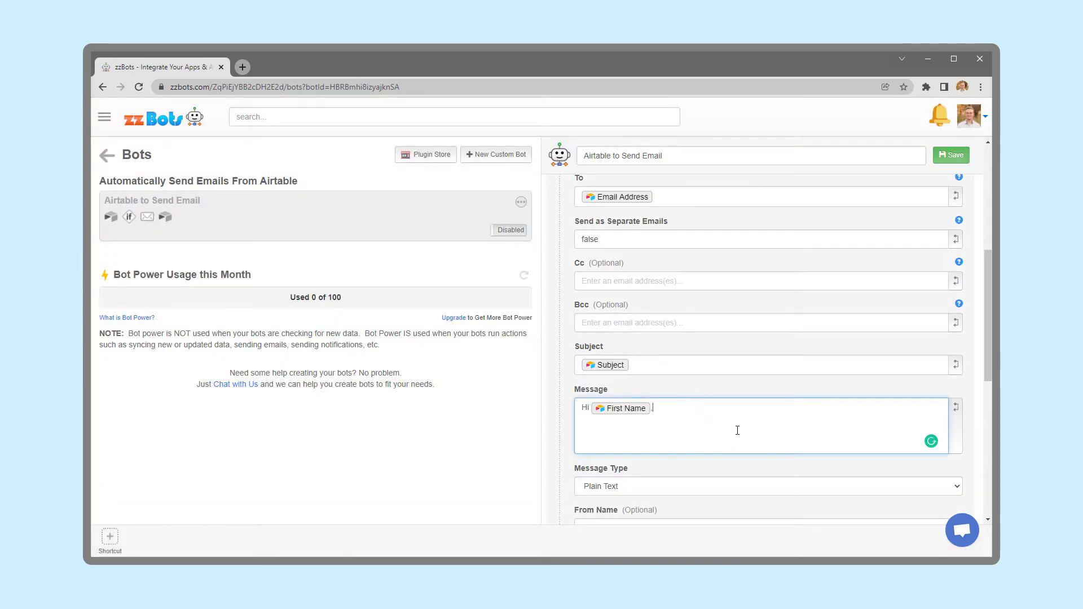
pyautogui.click(955, 411)
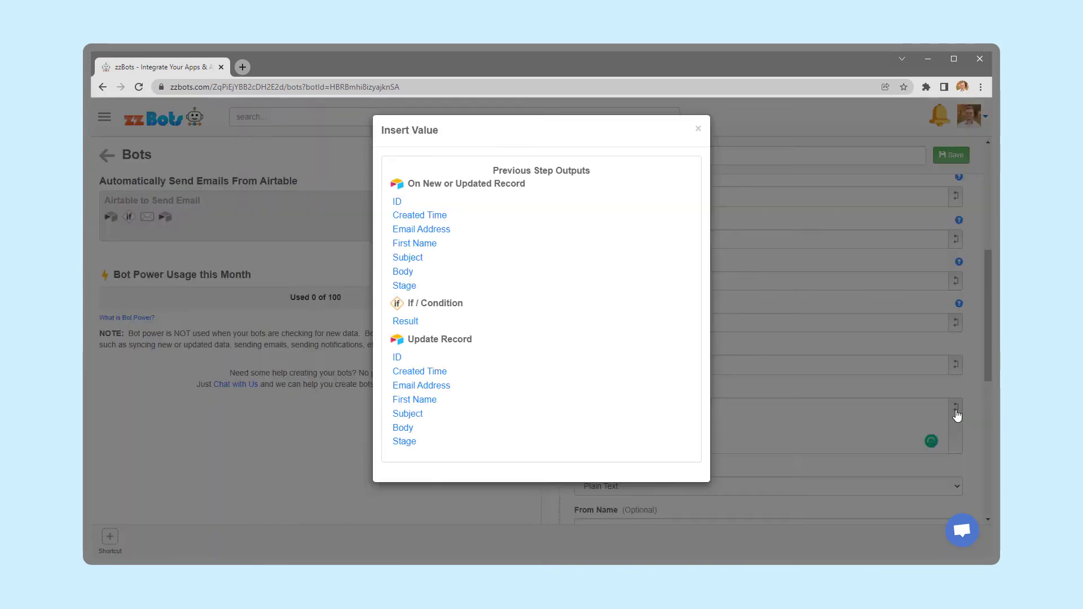
pyautogui.click(472, 277)
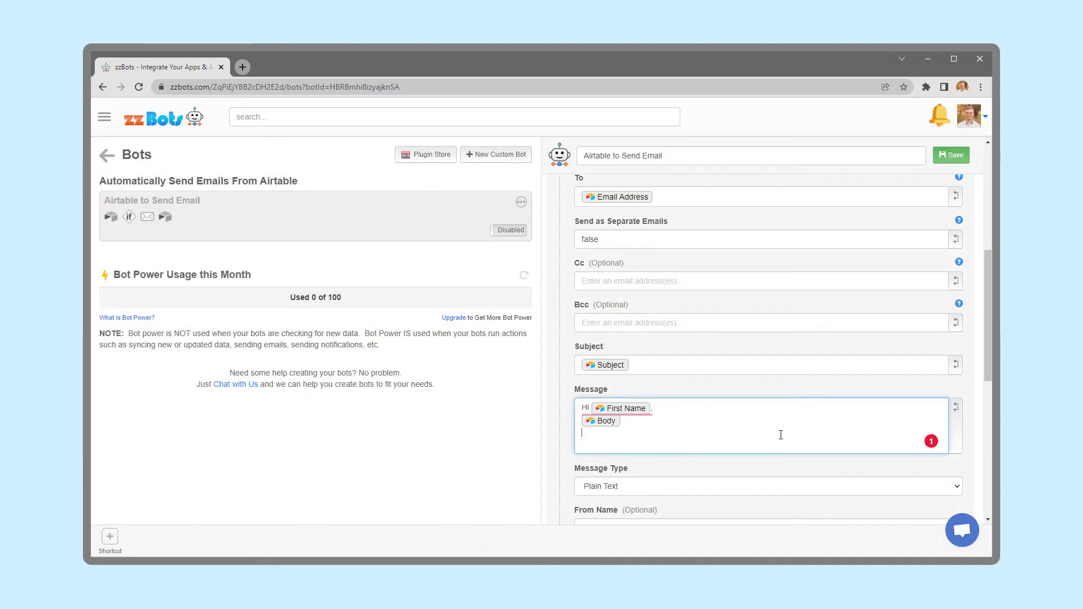
pyautogui.press('Return')
pyautogui.write('Thanks,')
pyautogui.press('Return')
pyautogui.write('Orin')
pyautogui.press('Return')
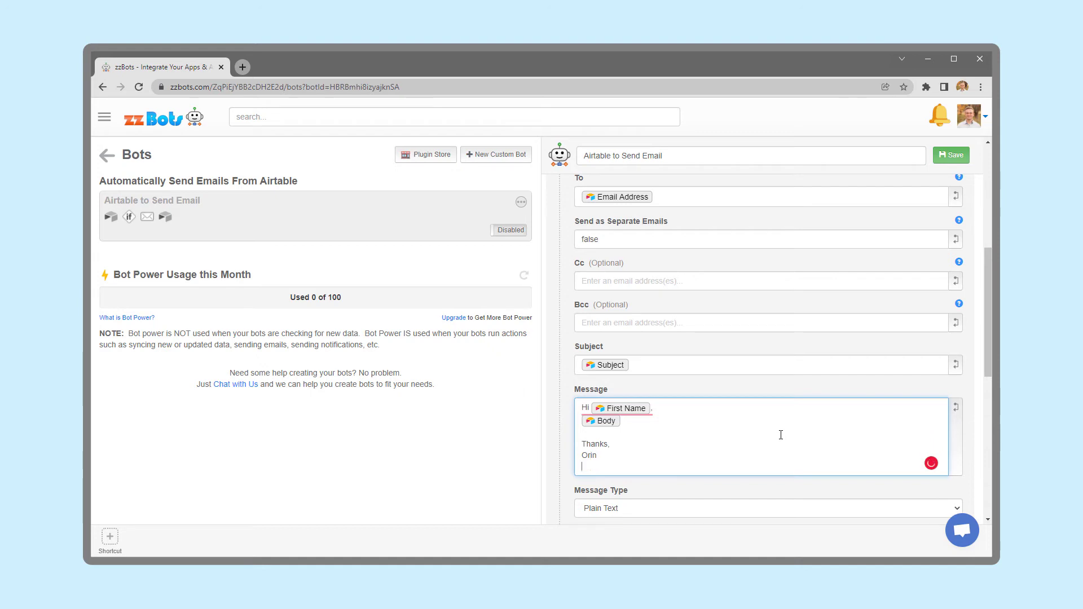
pyautogui.write('www.zzbots.com')
pyautogui.scroll(-3, 780, 435)
# Enter the sender's From Name and From Email address, then expand the Update Record step.
pyautogui.click(776, 381)
pyautogui.write('O')
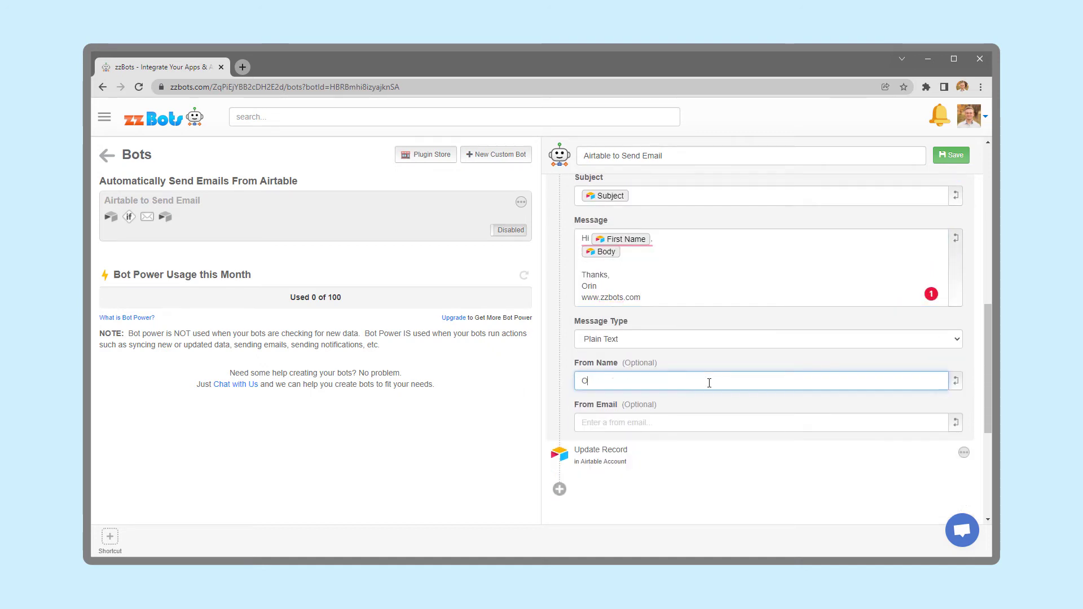
pyautogui.write('rin at zzBots')
pyautogui.click(706, 427)
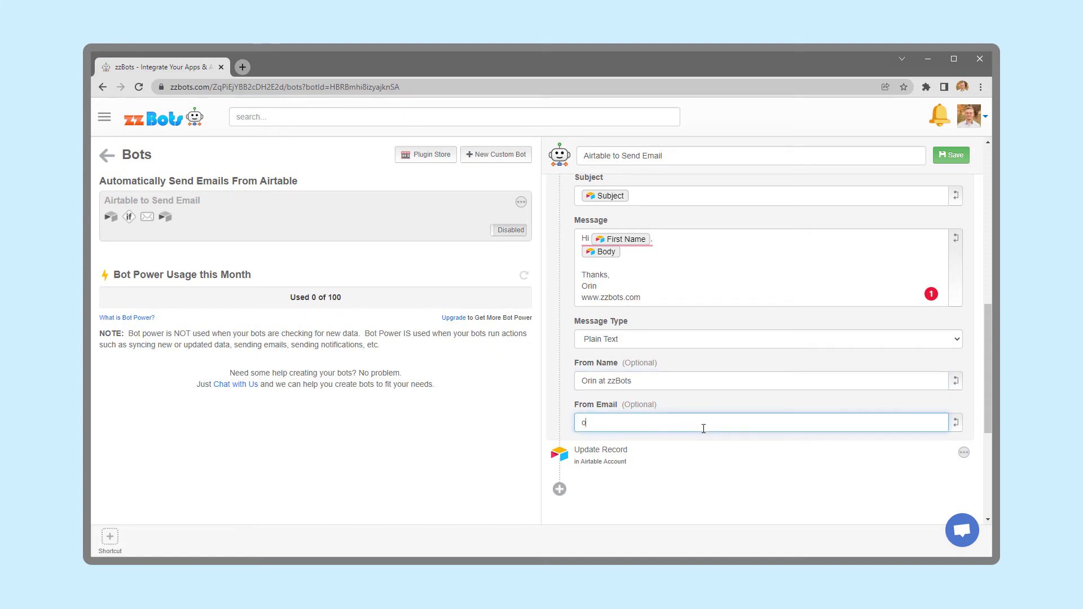
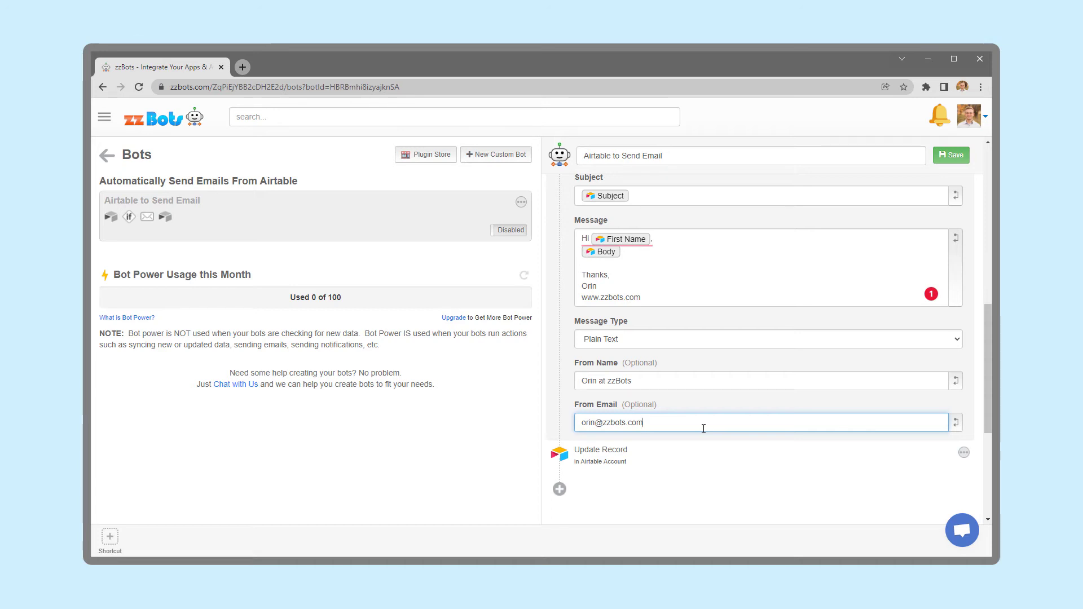
pyautogui.click(658, 452)
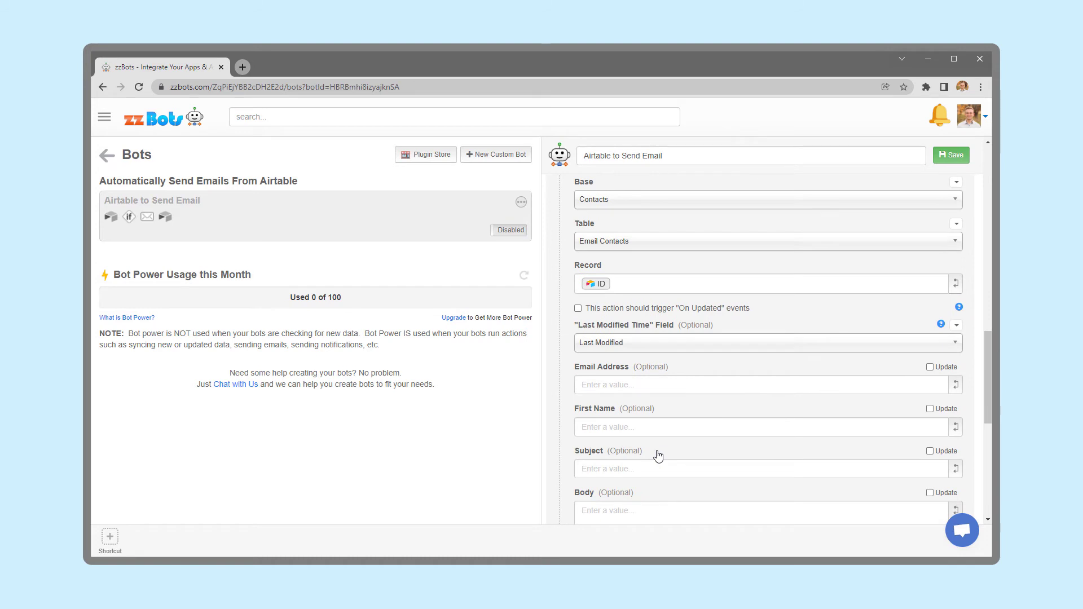
# Switch the Update Record Stage value to dropdown mode and set it to Done.
pyautogui.scroll(3, 657, 456)
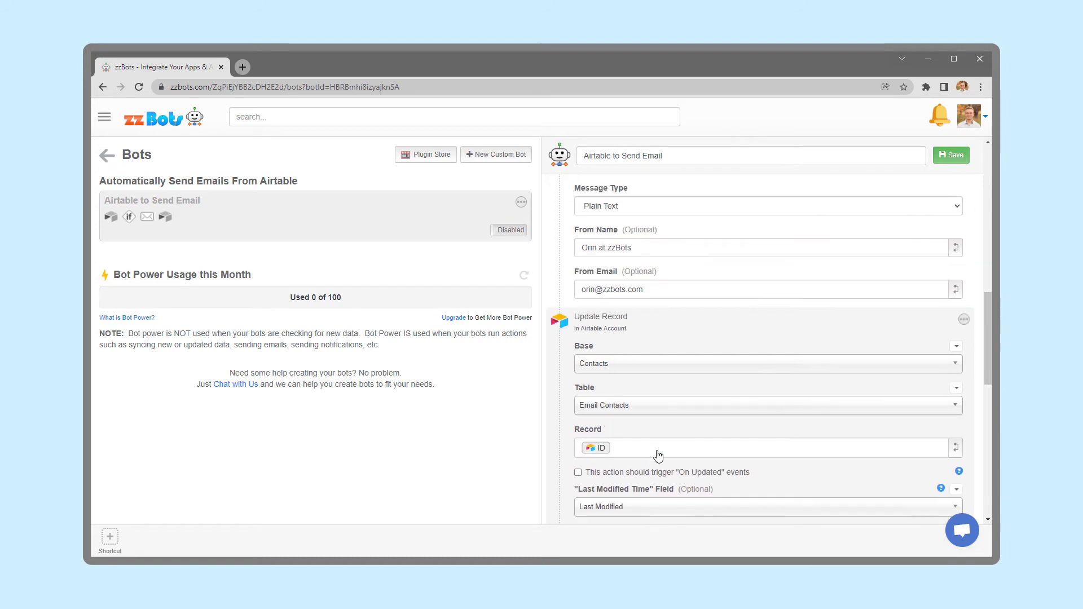
pyautogui.click(963, 325)
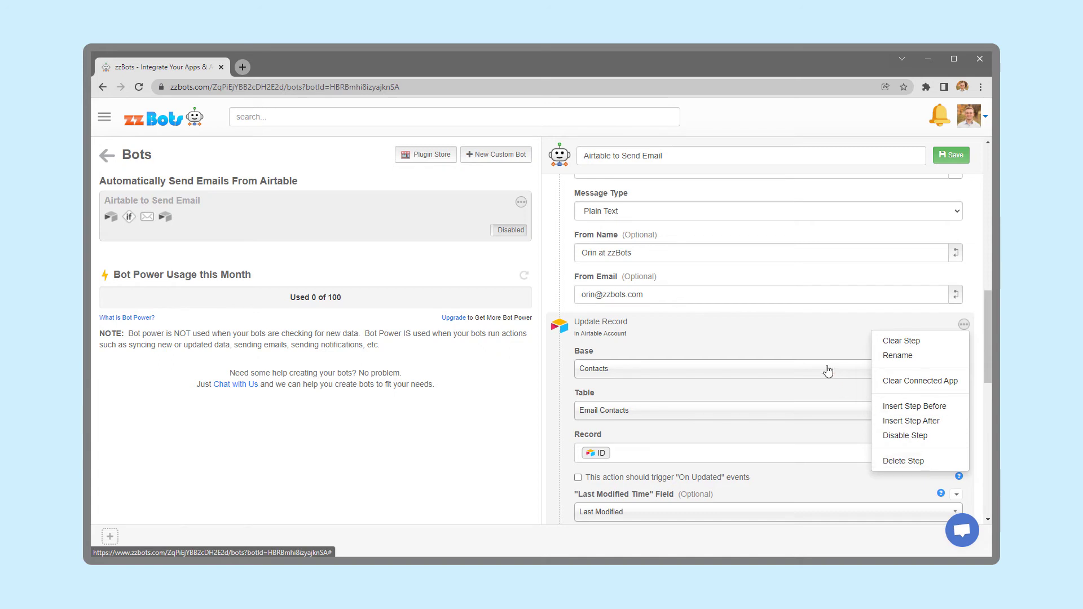
pyautogui.click(783, 333)
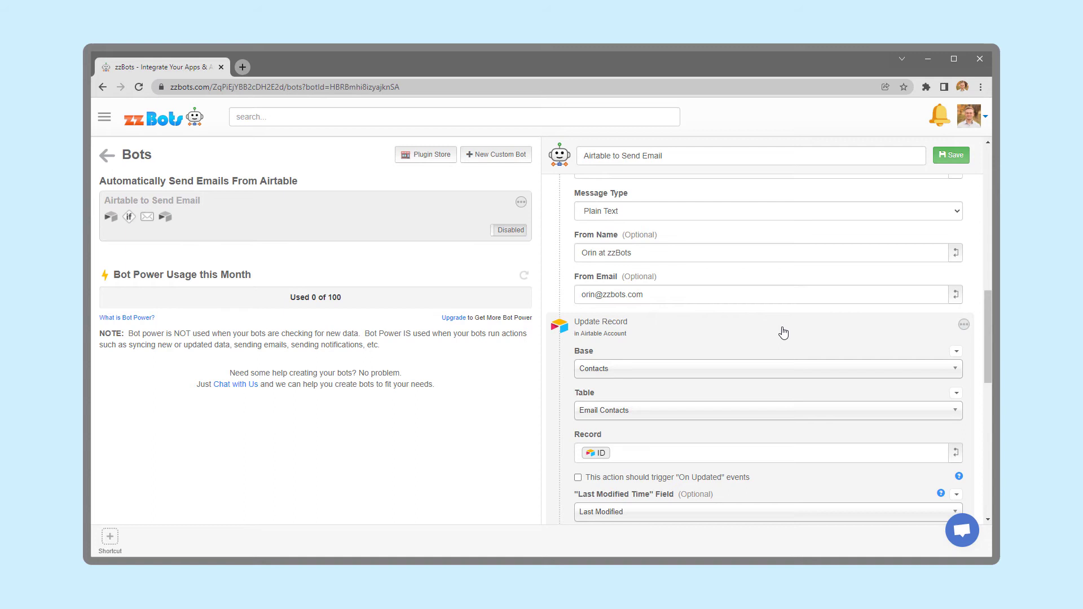
pyautogui.scroll(-3, 783, 333)
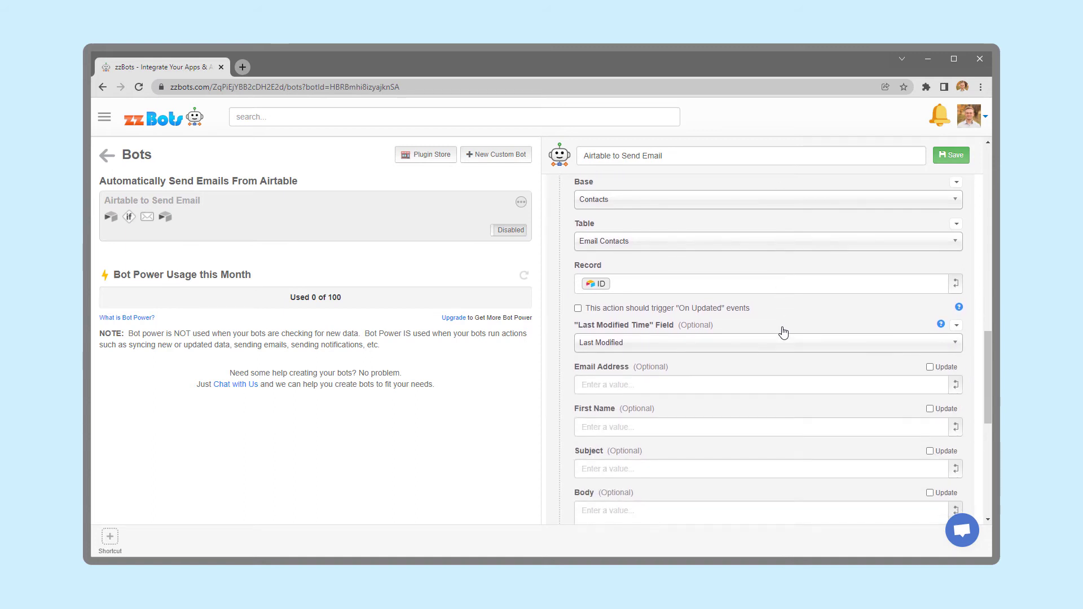
pyautogui.scroll(-4, 783, 333)
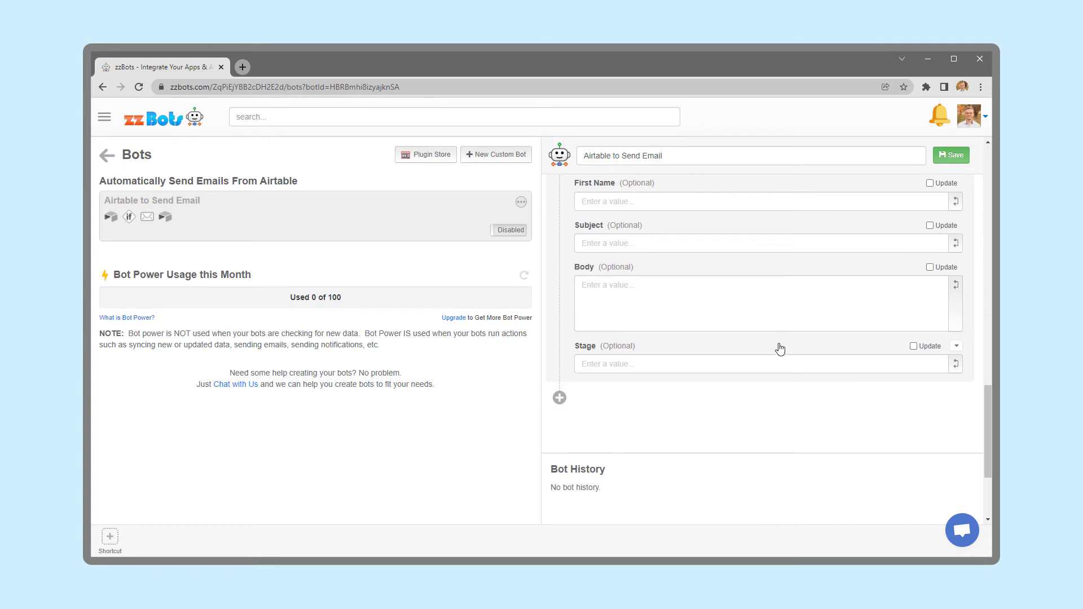
pyautogui.click(775, 364)
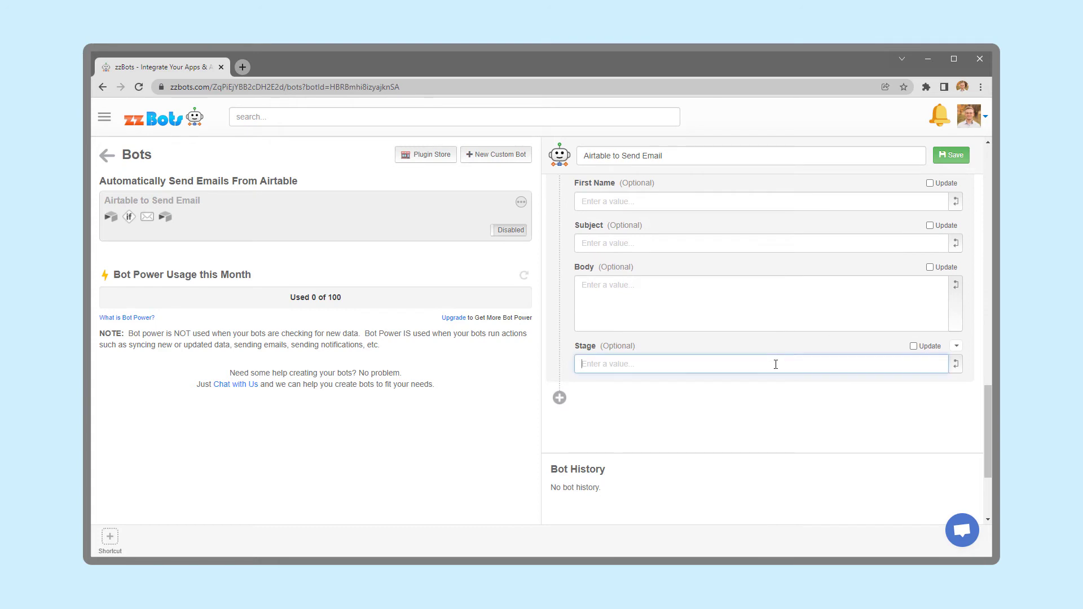
pyautogui.click(956, 346)
pyautogui.click(945, 364)
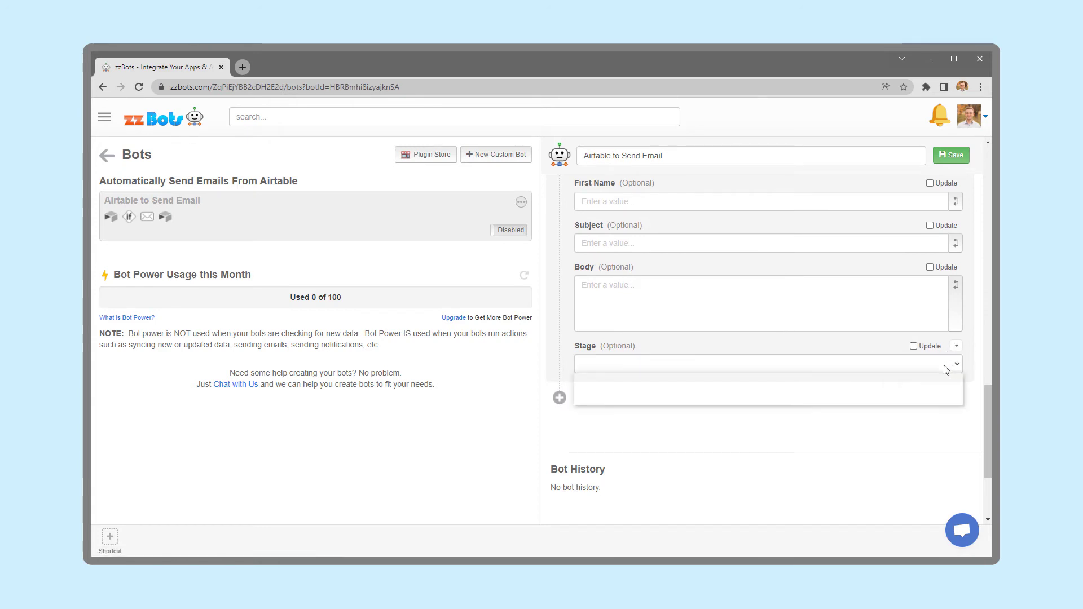
pyautogui.click(946, 364)
pyautogui.click(892, 395)
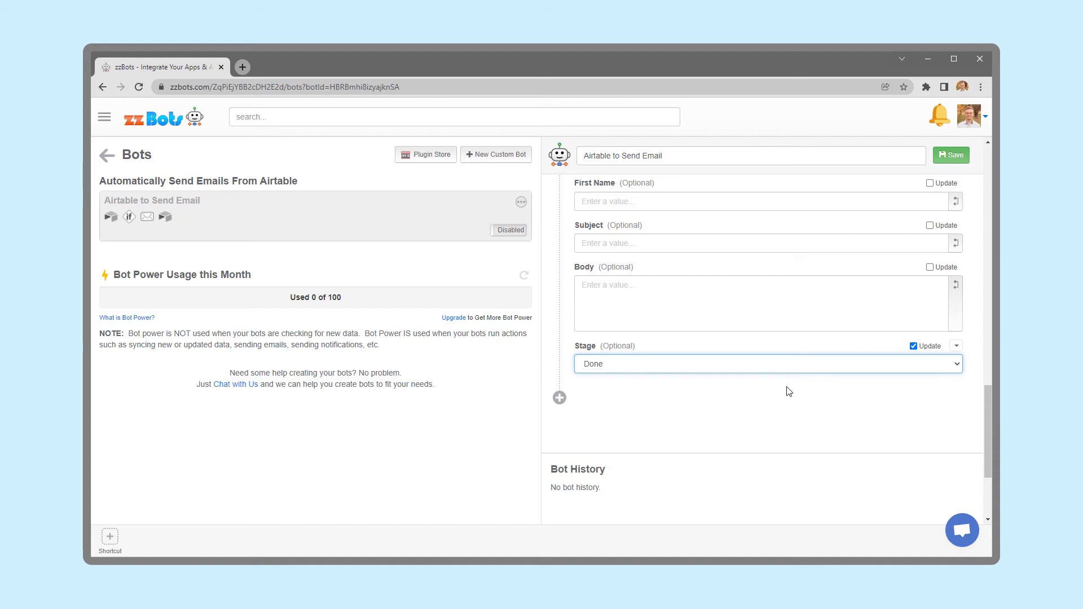
# Save the bot's configuration and toggle it to Enabled.
pyautogui.scroll(20, 787, 390)
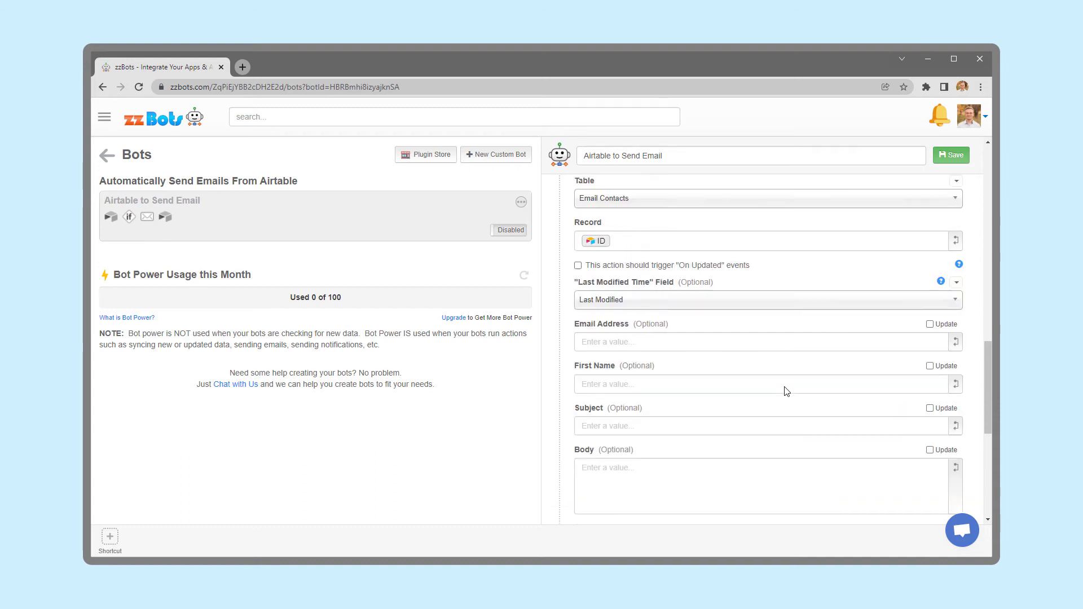
pyautogui.click(941, 161)
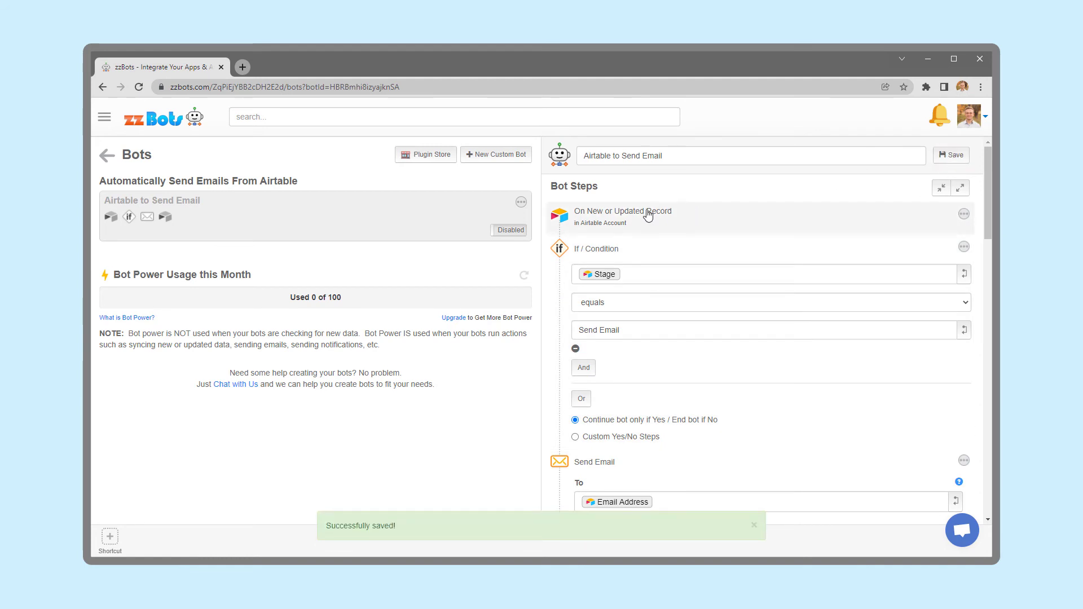
pyautogui.click(508, 232)
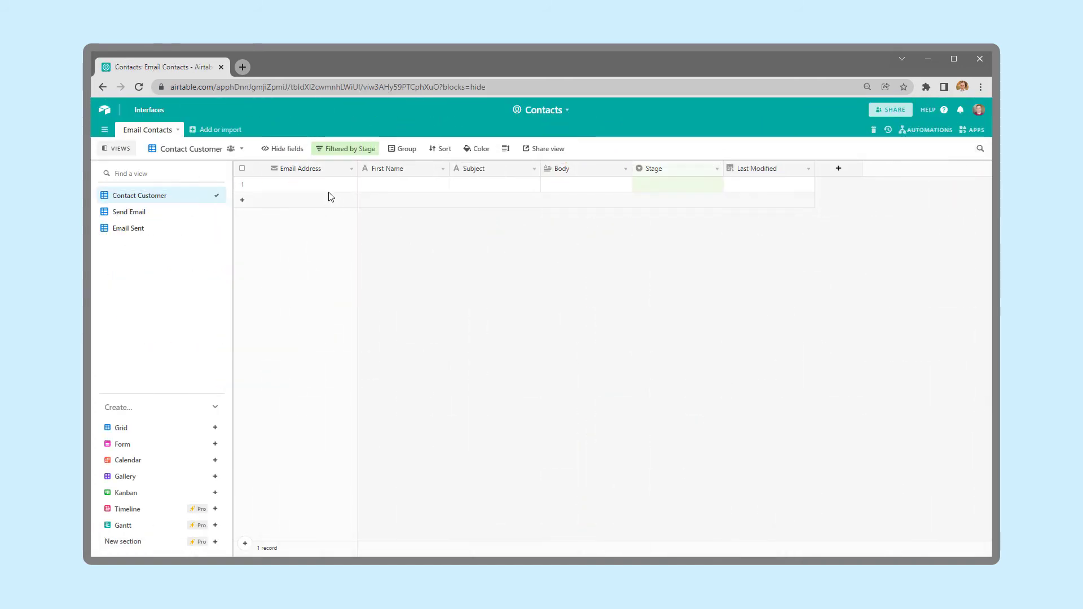
pyautogui.click(325, 190)
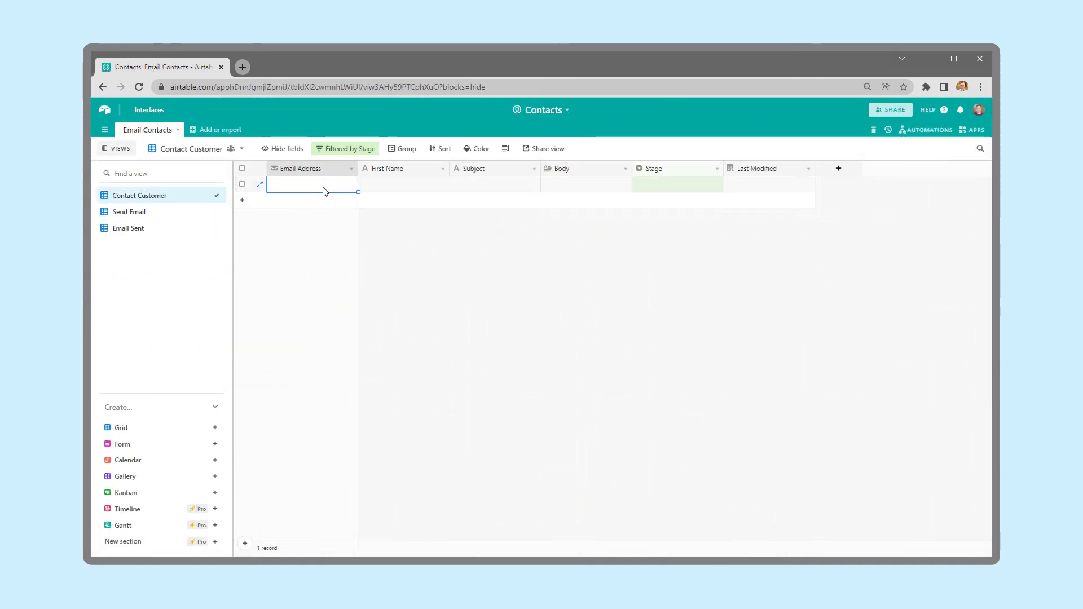
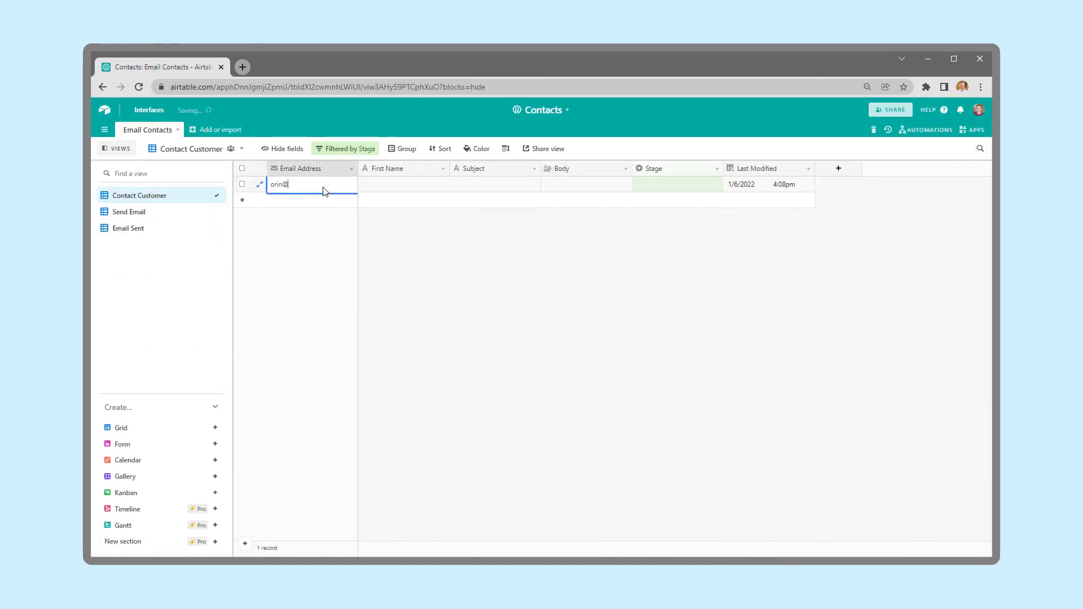
# Fill in the test record's email address and first name, then set its Stage to Send Email.
pyautogui.press('Tab')
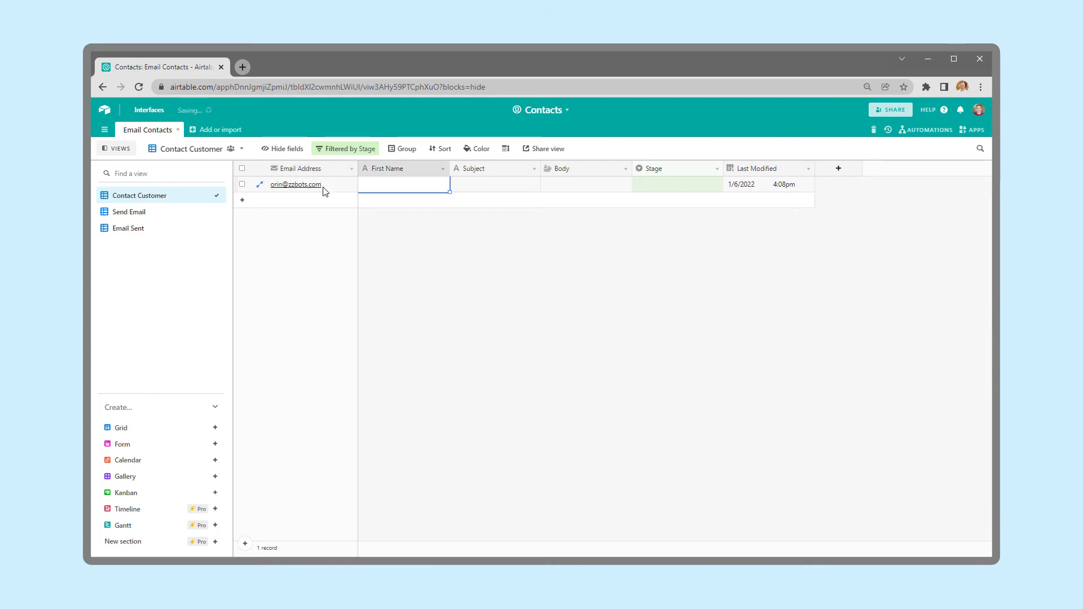
pyautogui.write('Orin')
pyautogui.press('Tab')
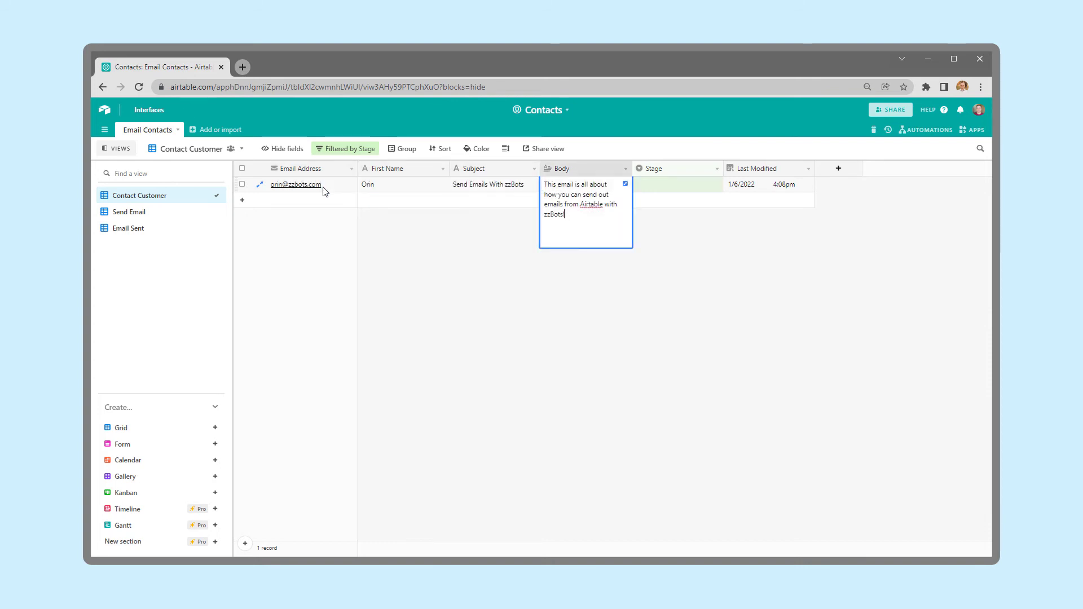
pyautogui.press('Tab')
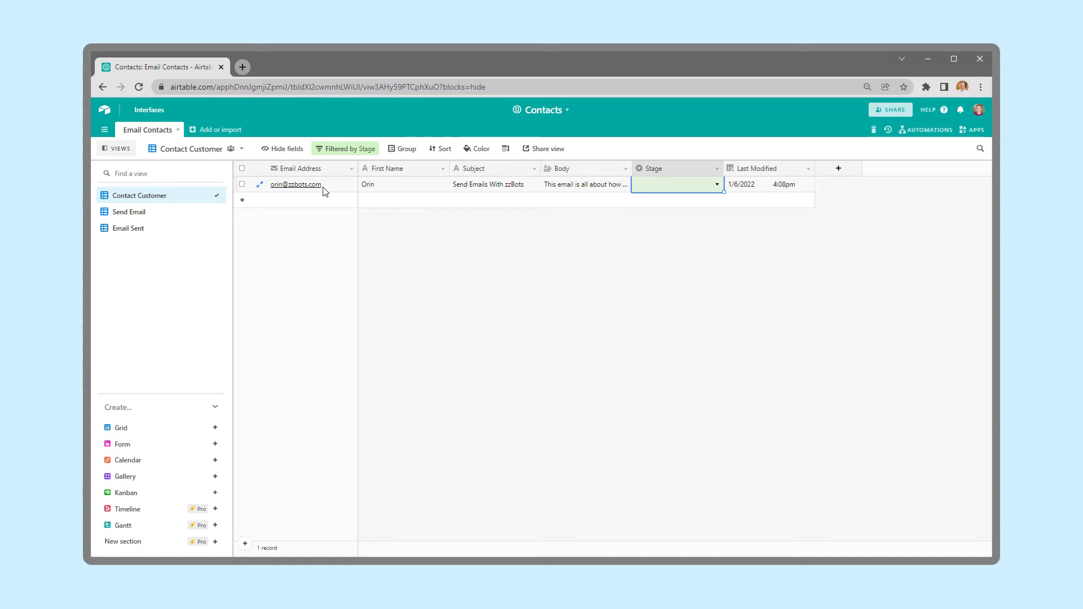
pyautogui.click(688, 190)
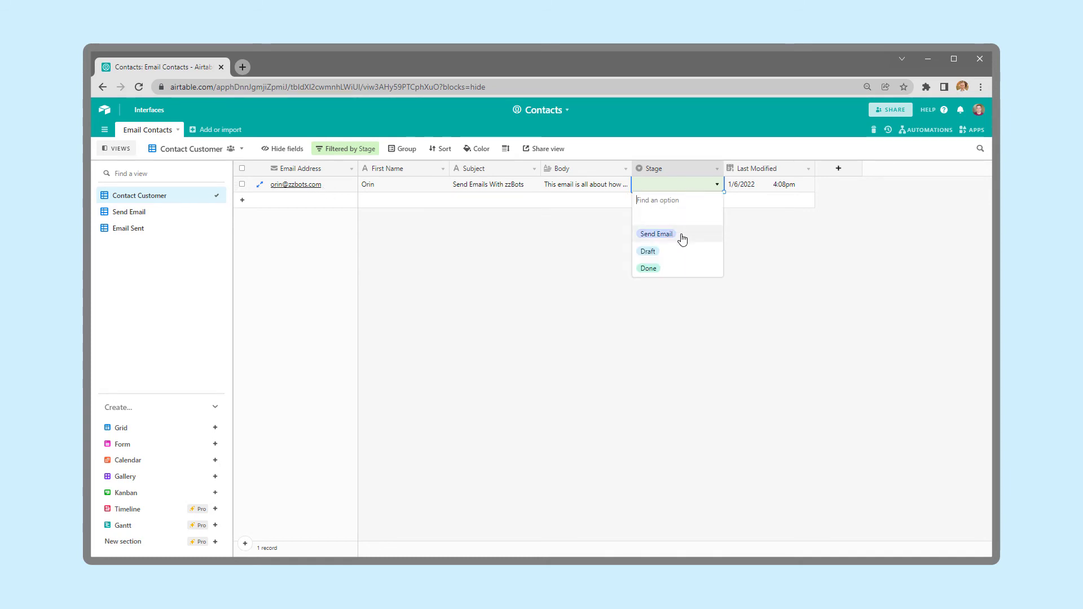
pyautogui.click(656, 233)
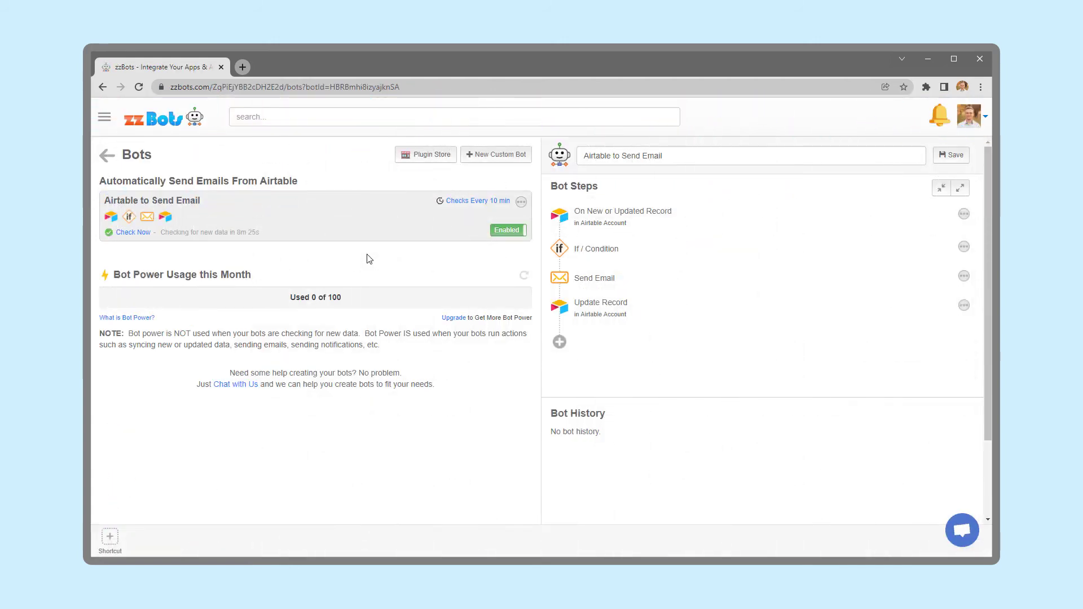
pyautogui.click(473, 205)
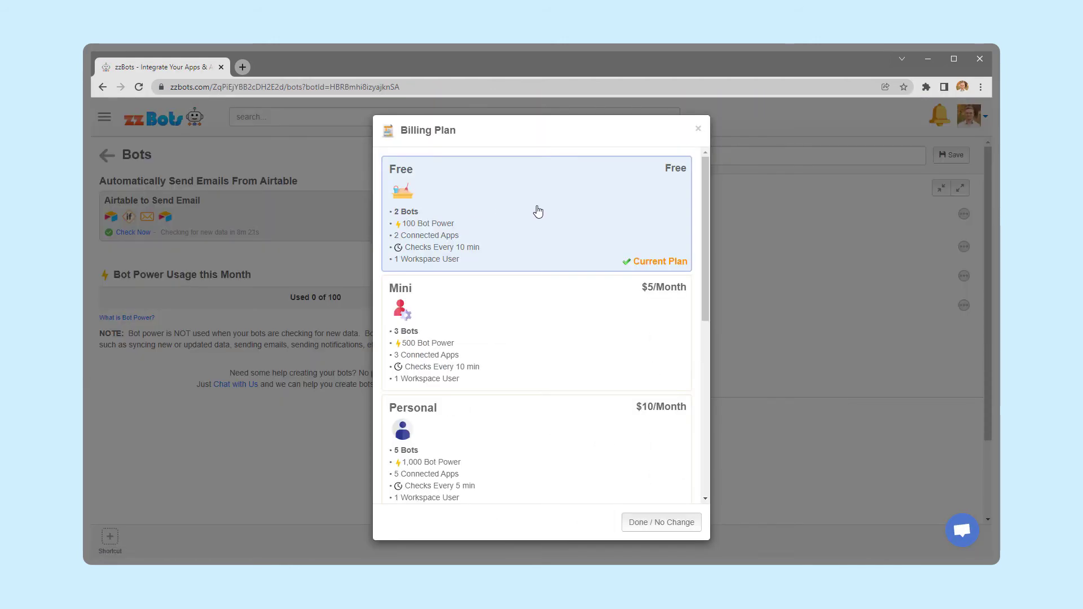
pyautogui.scroll(-5, 538, 213)
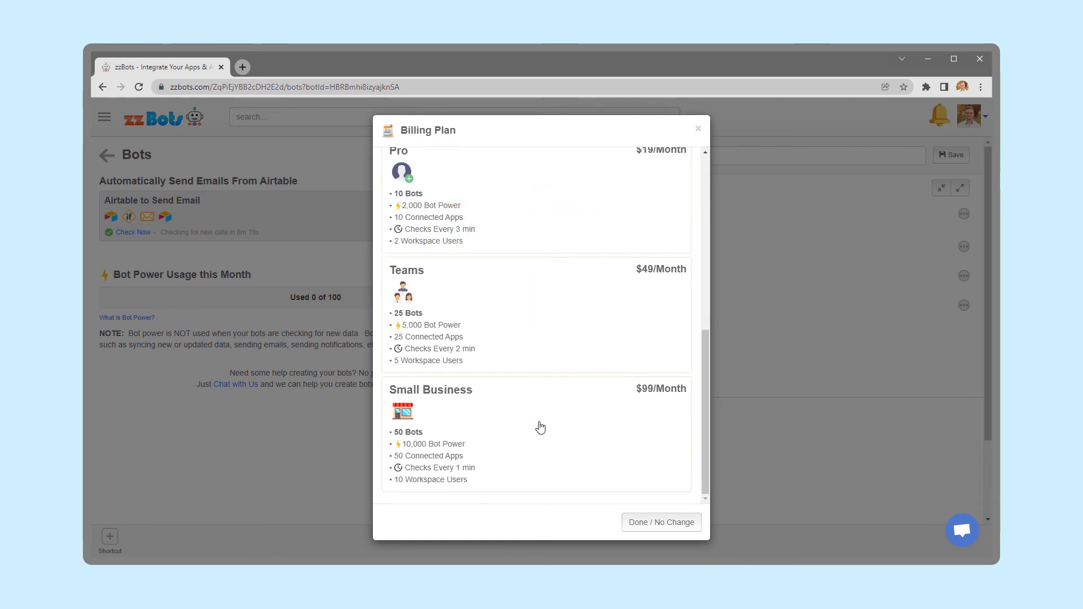
pyautogui.scroll(1, 540, 427)
pyautogui.scroll(4, 540, 428)
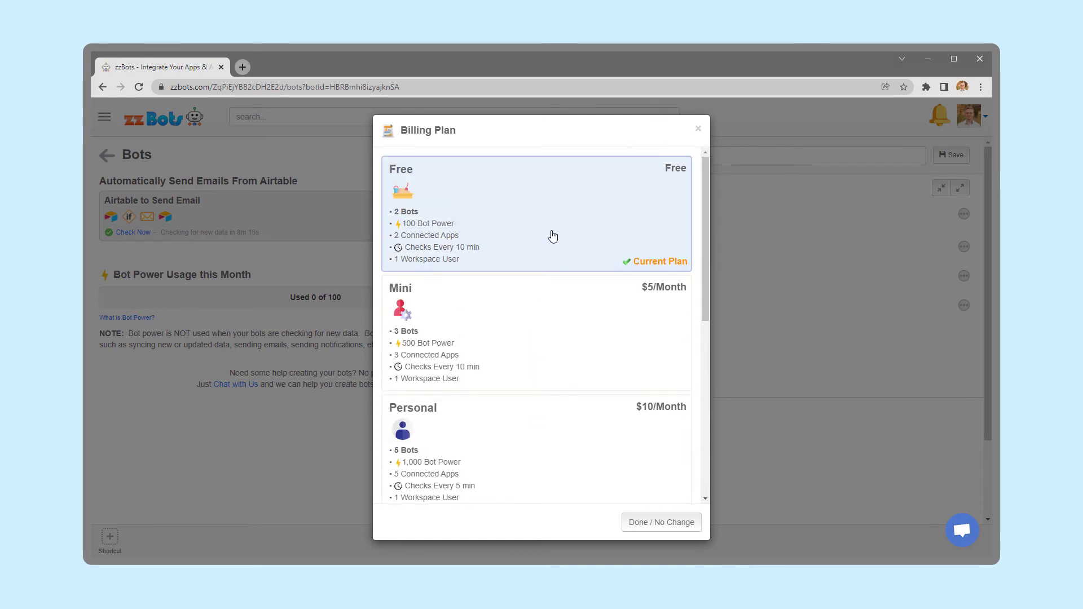
pyautogui.click(698, 129)
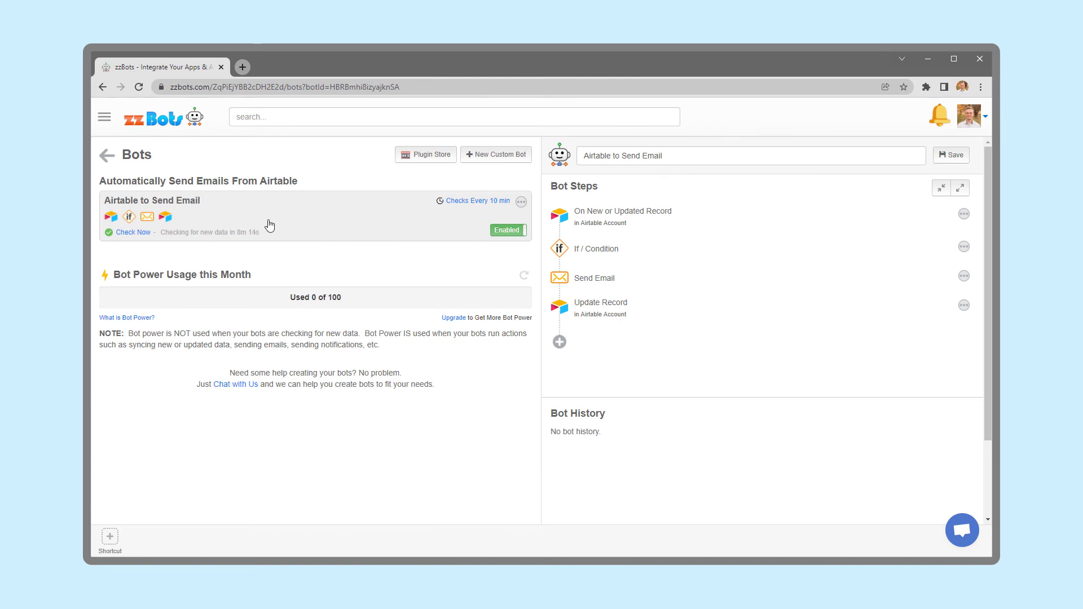
pyautogui.click(142, 233)
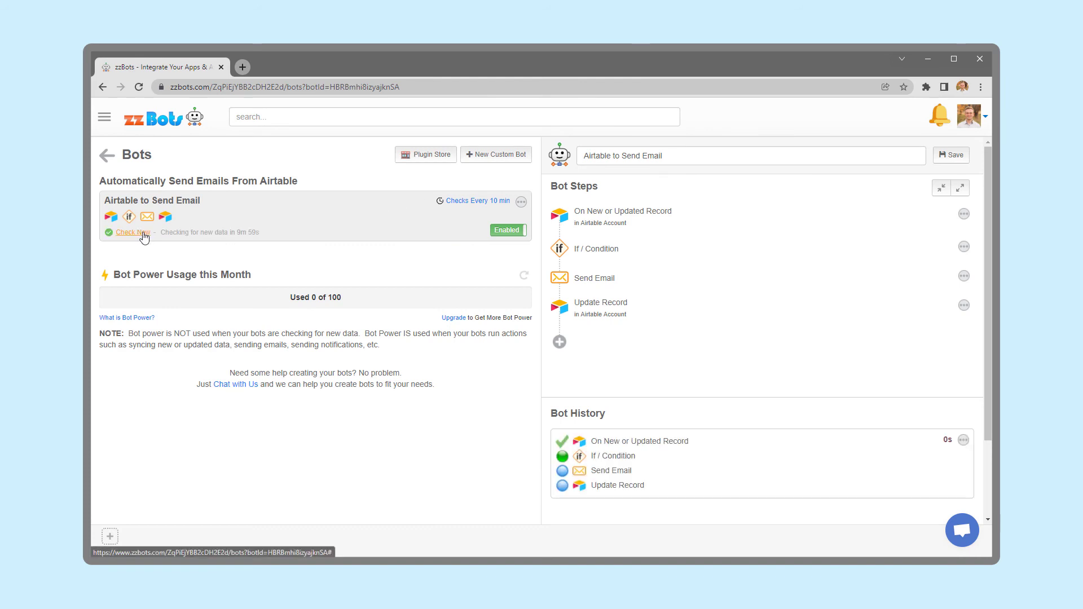
# Trigger another immediate Check Now run of the Airtable to Send Email bot.
pyautogui.scroll(-2, 715, 282)
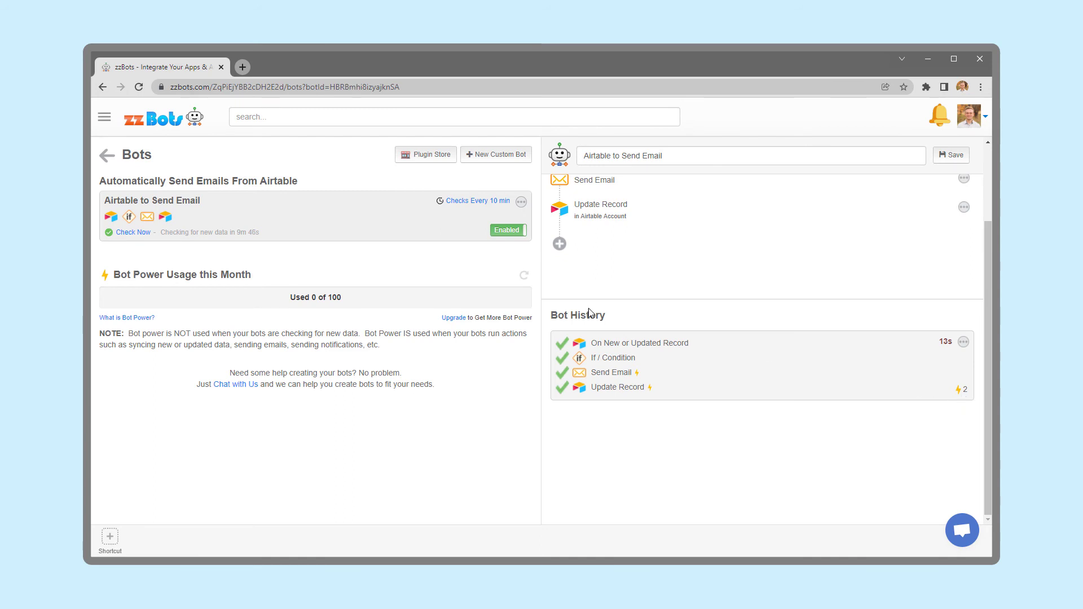
pyautogui.click(135, 233)
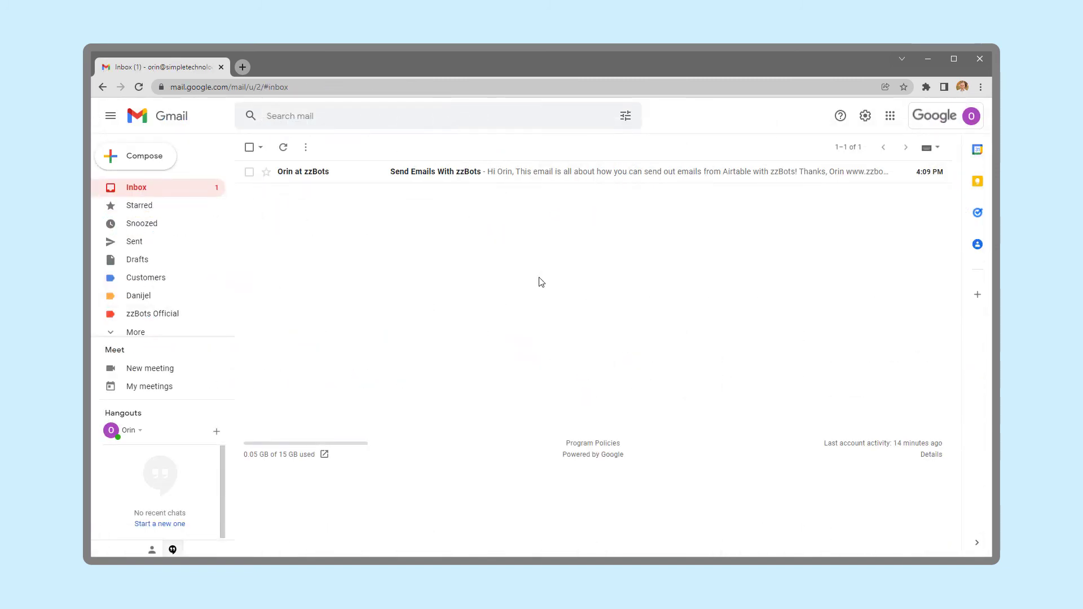
# Open the 'Send Emails With zzBots' message in the Gmail inbox to read it.
pyautogui.click(513, 177)
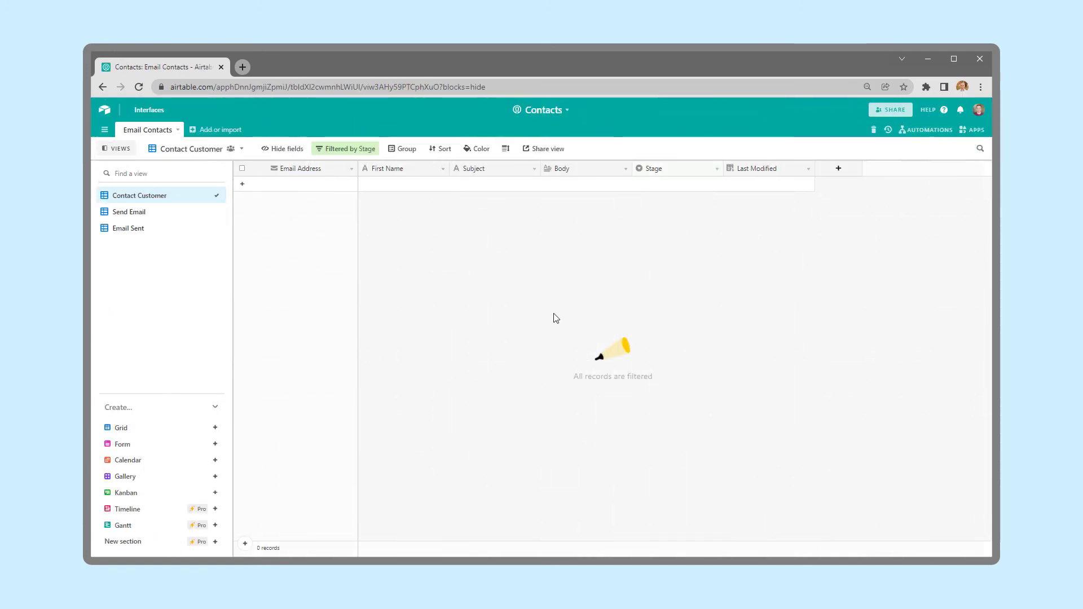
# Switch to the Email Sent view to confirm the test contact's Stage is Done.
pyautogui.click(166, 231)
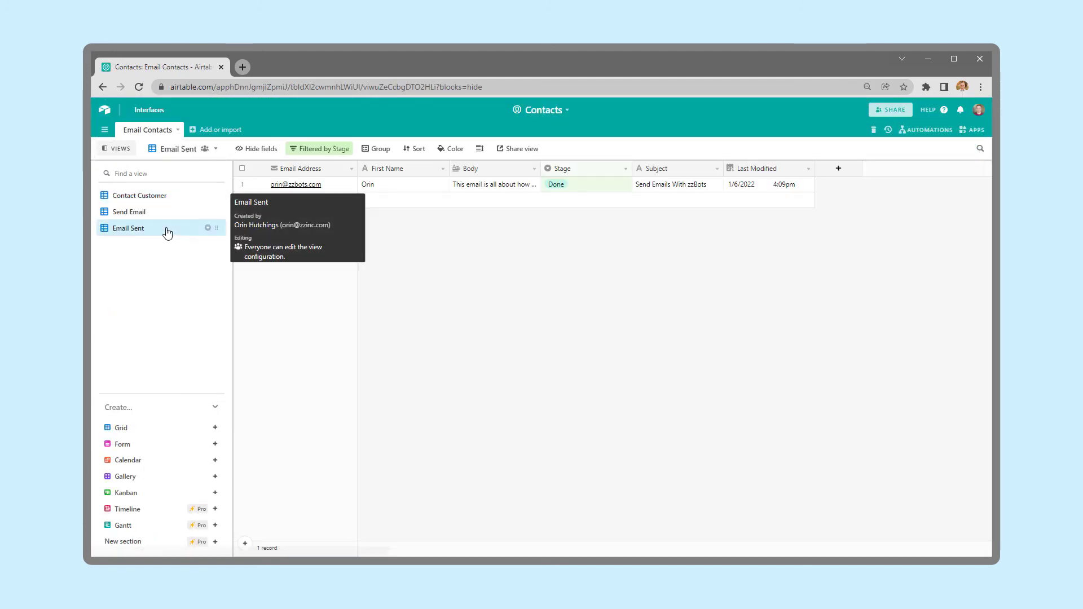